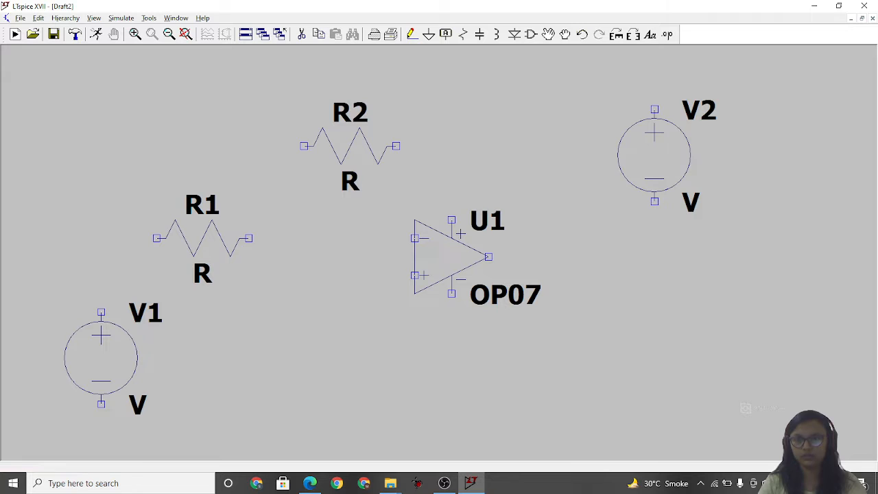
Place a third voltage source directly below V2 and finish placing sources.
left_click(654, 322)
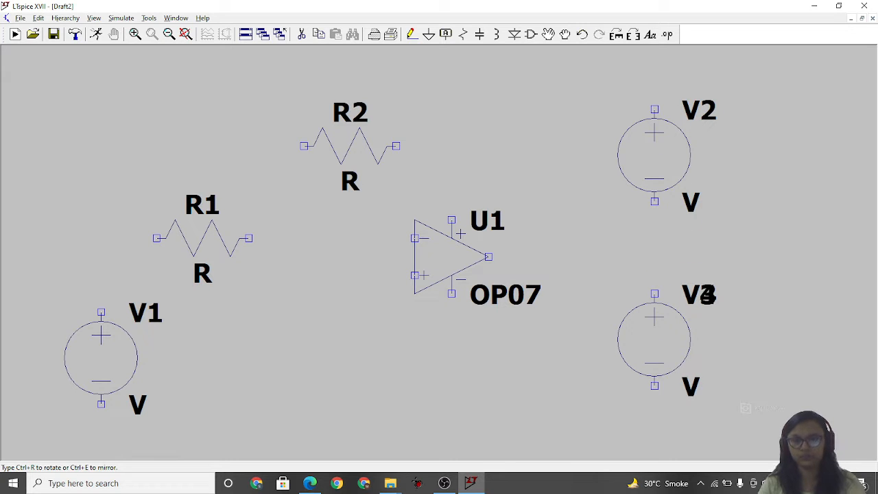
key("Escape")
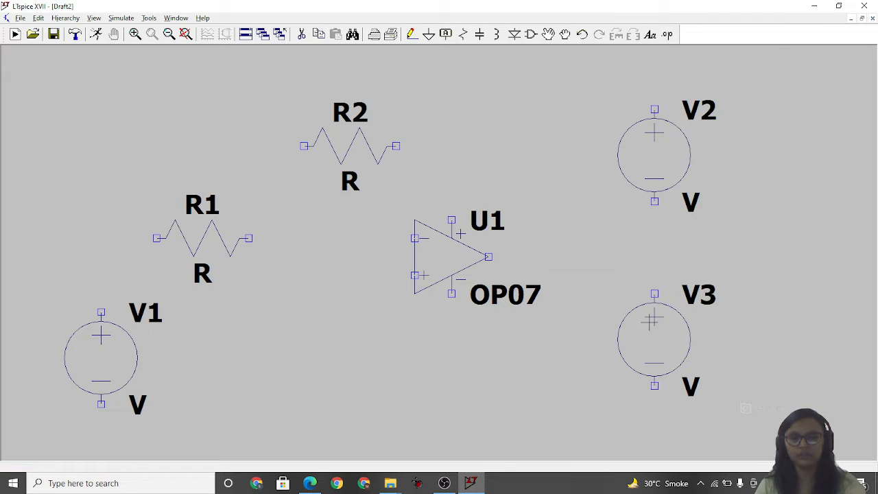
Wire R1 to the op-amp's inverting input and connect R1's other end to V1's positive terminal.
left_click(412, 33)
left_click(248, 238)
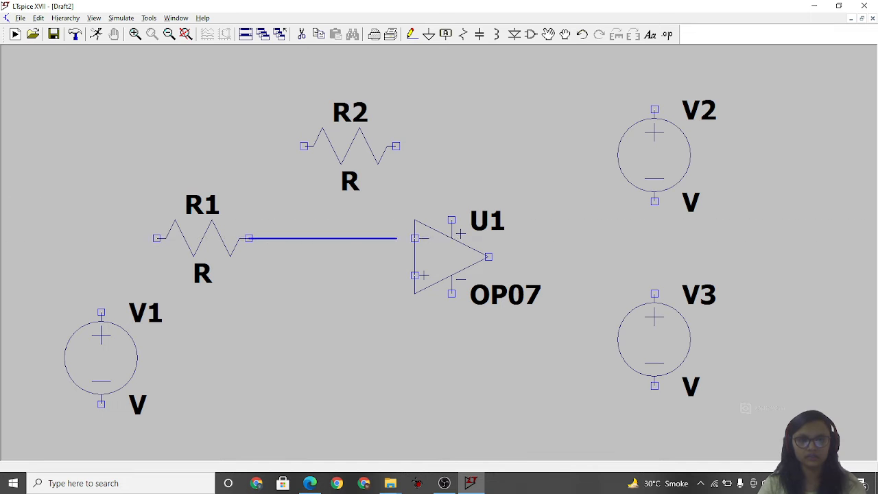
left_click(414, 238)
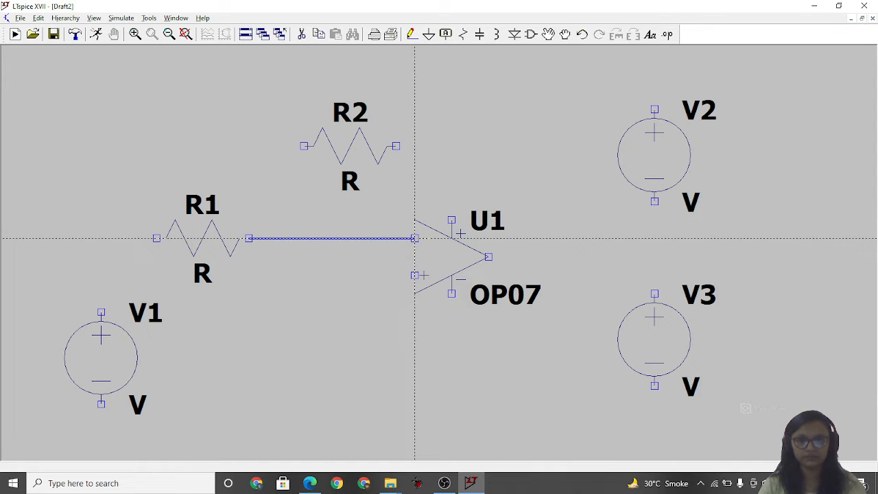
left_click(156, 238)
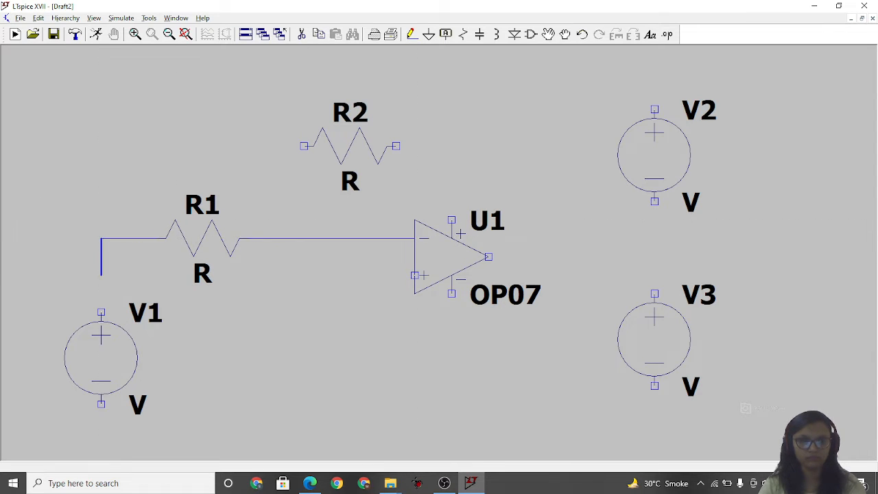
left_click(101, 312)
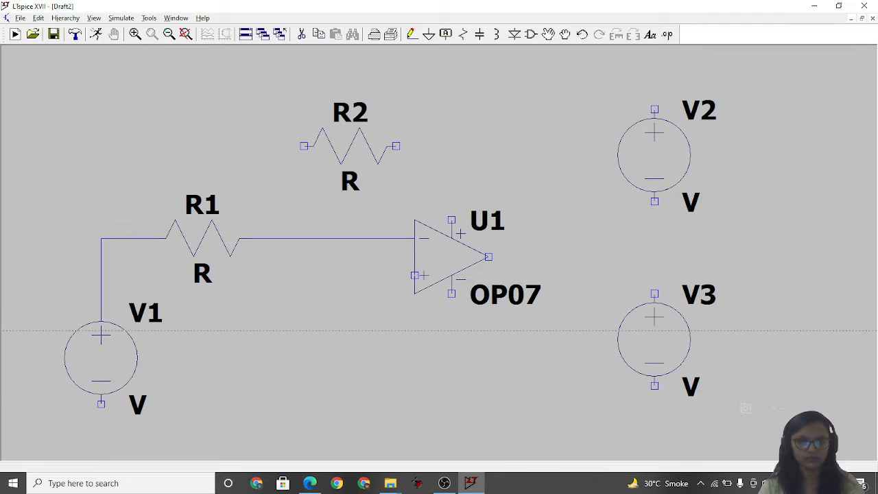
Wire R2 as the feedback resistor between the op-amp's inverting input node and its output.
left_click(285, 146)
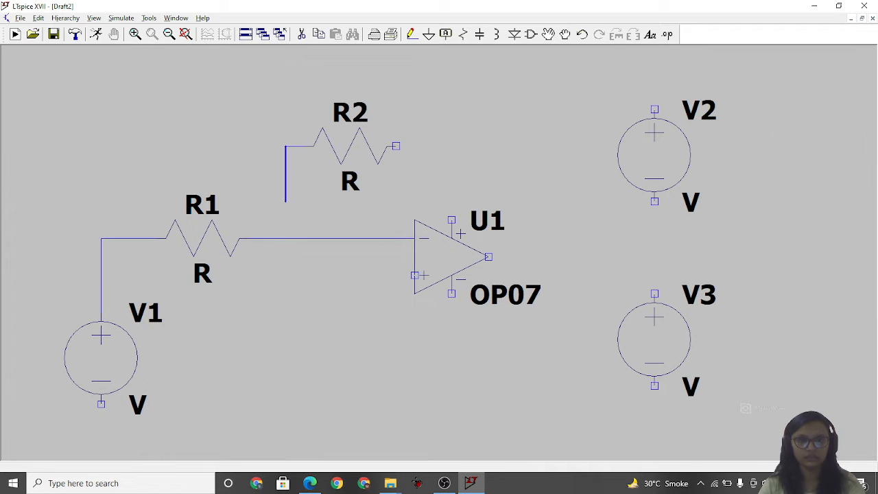
left_click(285, 238)
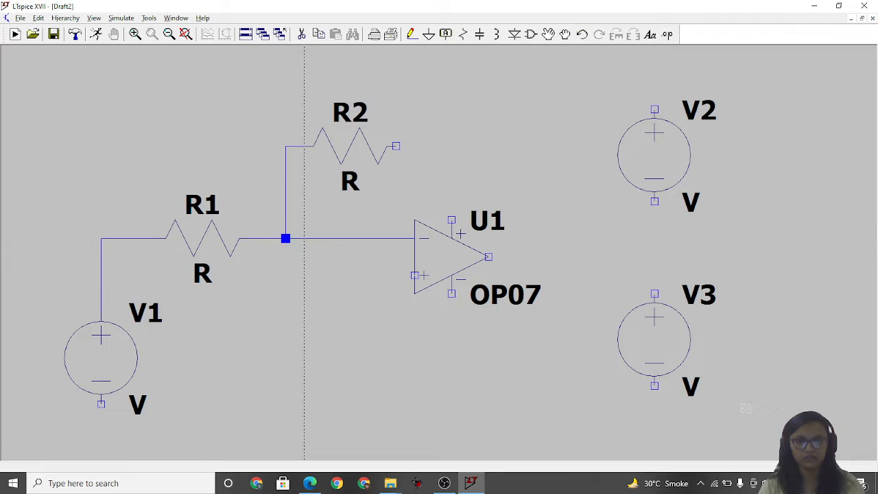
left_click(396, 146)
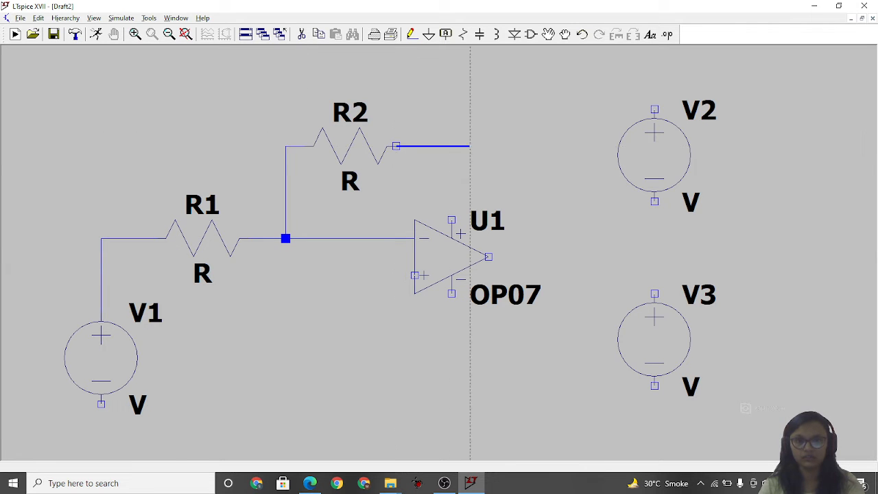
left_click(525, 146)
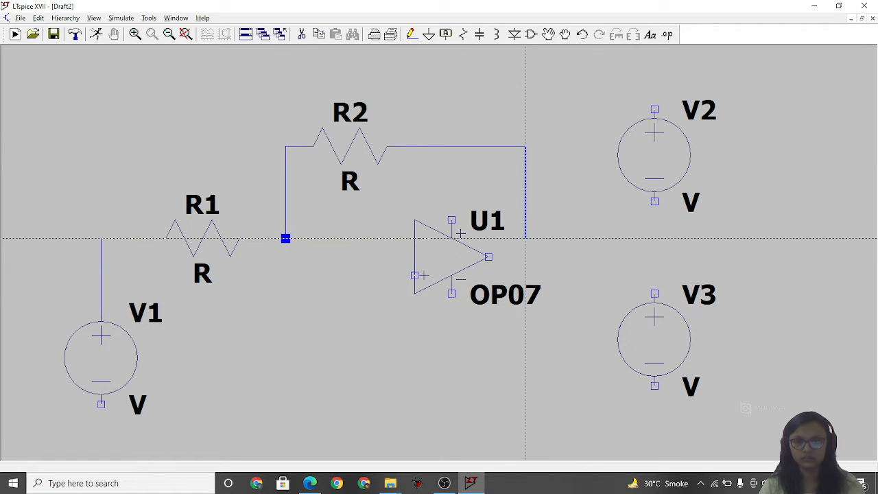
left_click(525, 257)
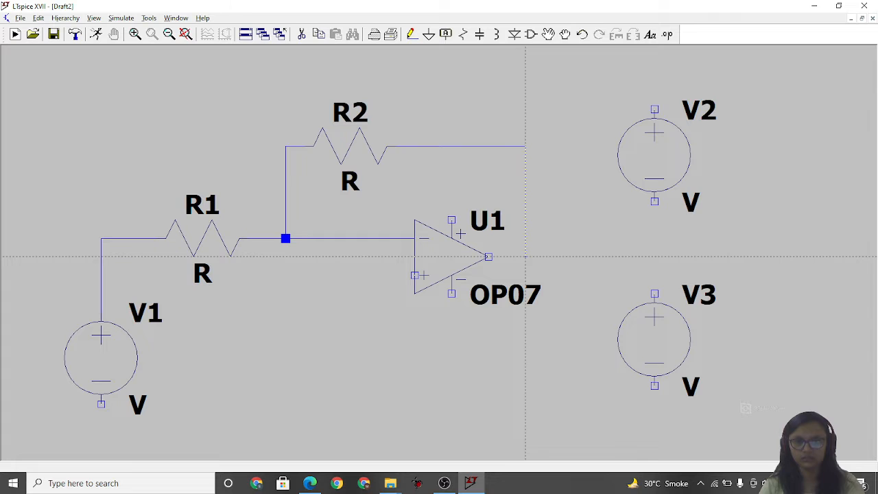
left_click(487, 256)
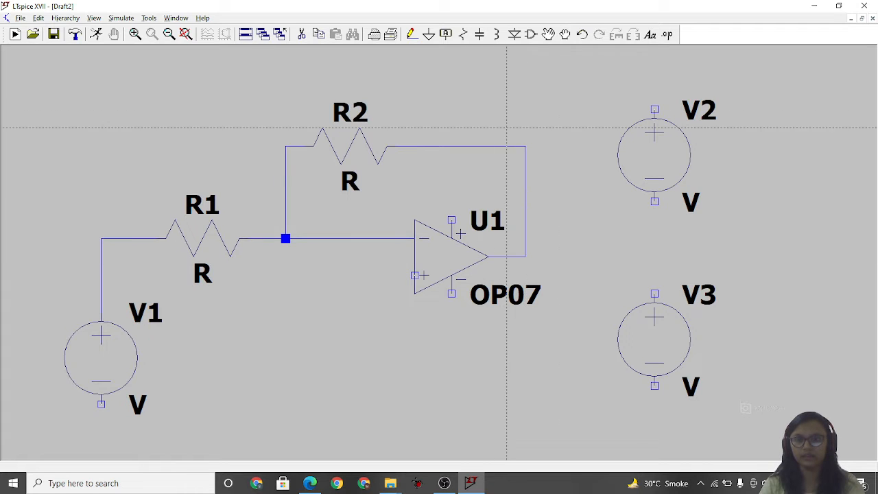
Wire V2's negative terminal to V3's positive terminal.
key("Escape")
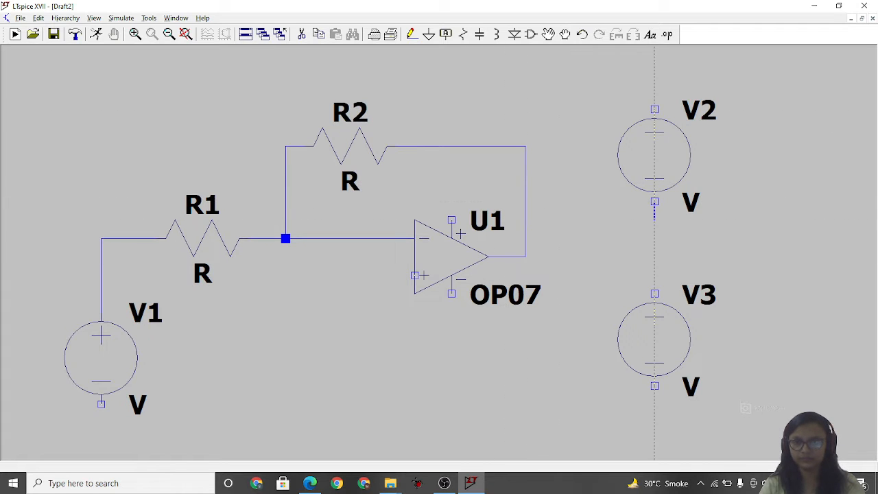
left_click(654, 293)
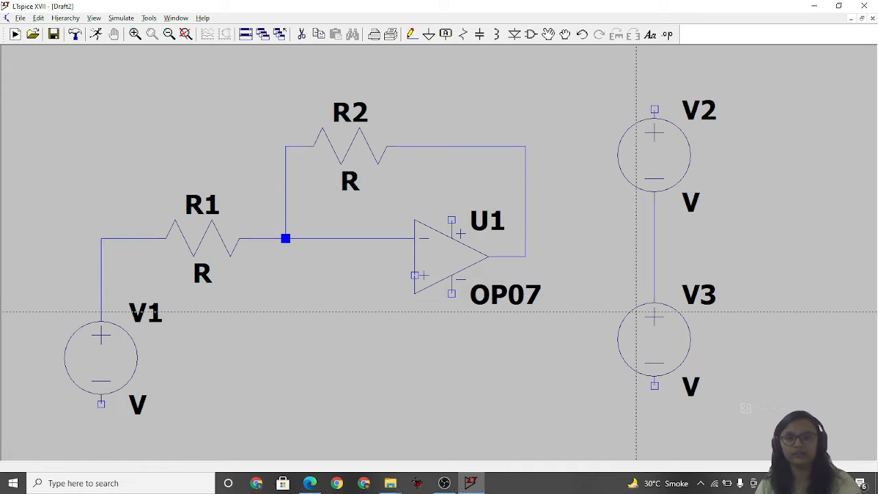
Place ground symbols below V1, below the op-amp's non-inverting input, and beside the wire joining V2 and V3.
left_click(428, 34)
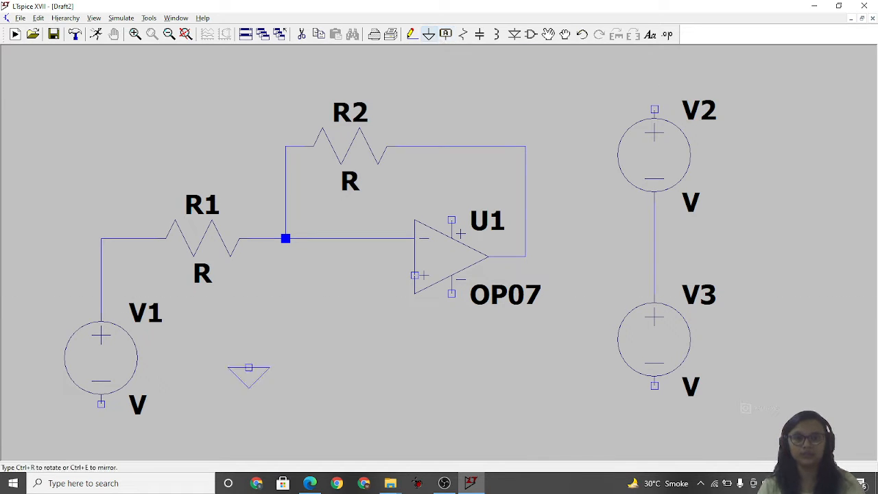
left_click(100, 268)
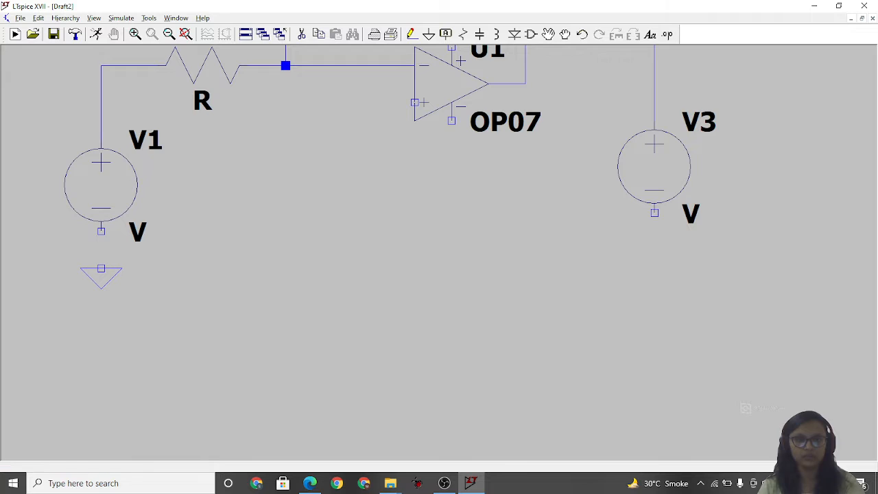
left_click(377, 140)
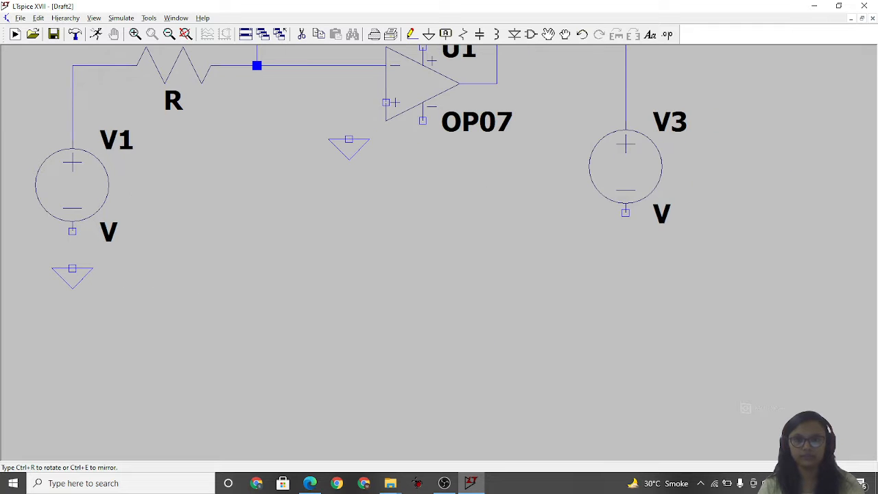
left_click(735, 66)
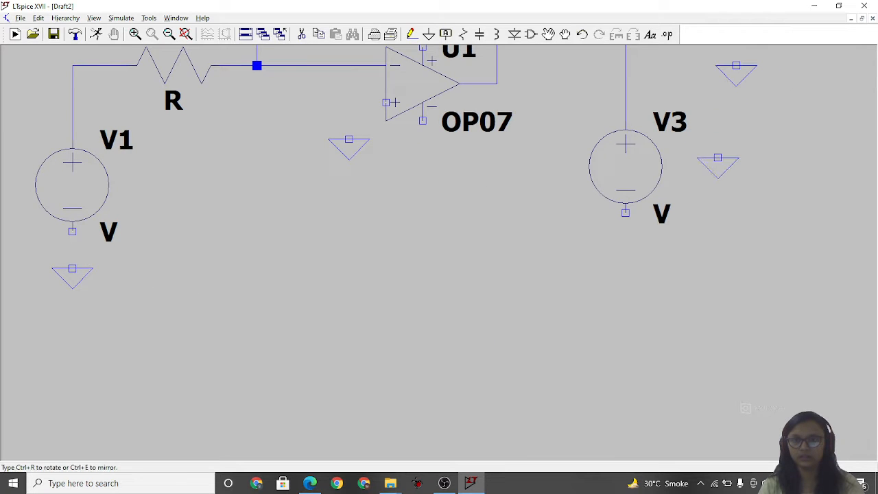
key("Escape")
Wire the op-amp's non-inverting input and V1's negative terminal to the ground symbols beneath them.
left_click_drag(473, 290, 507, 430)
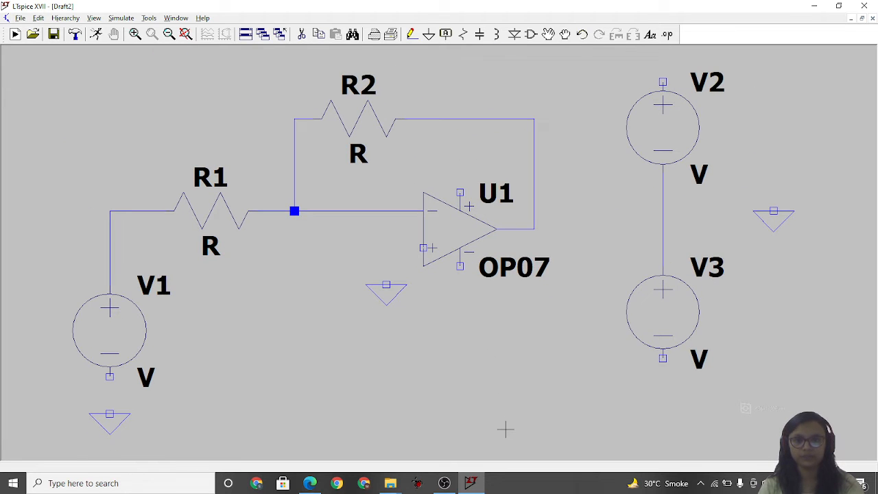
left_click(414, 35)
left_click(423, 247)
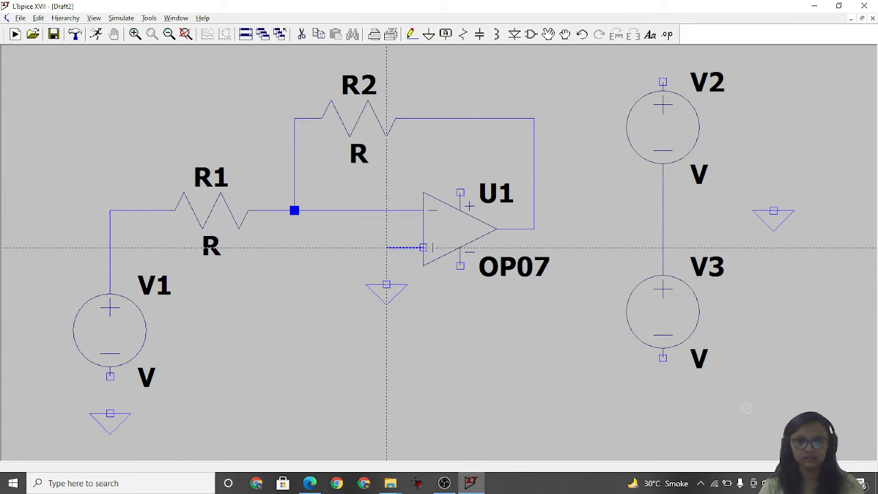
left_click(386, 283)
left_click(110, 376)
left_click(109, 414)
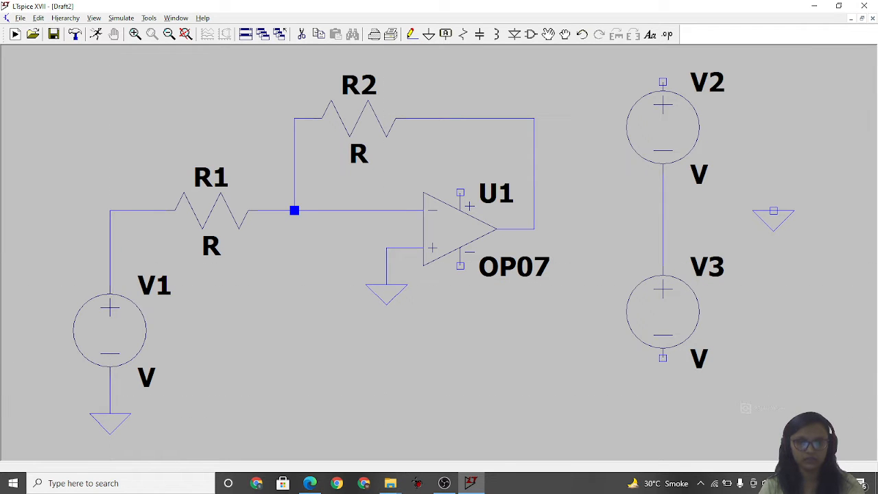
Wire the junction between V2 and V3 to the ground symbol beside it.
scroll(662, 234, "up", 3)
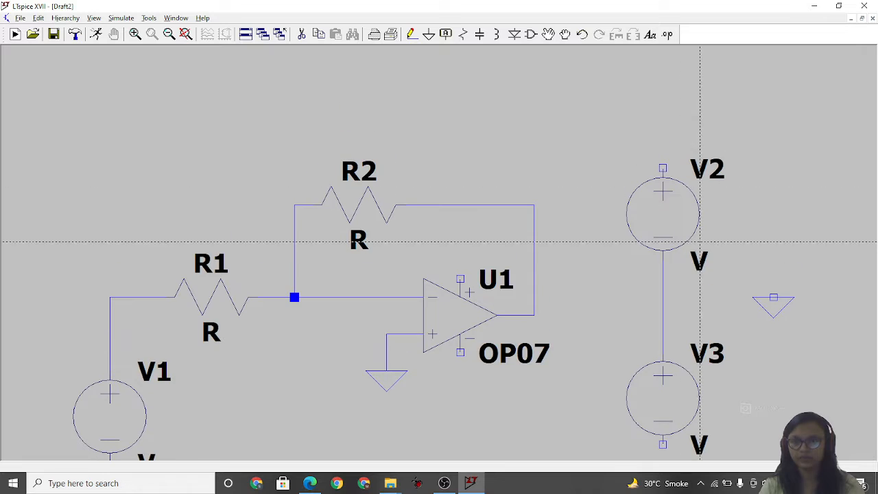
left_click(662, 297)
left_click(737, 297)
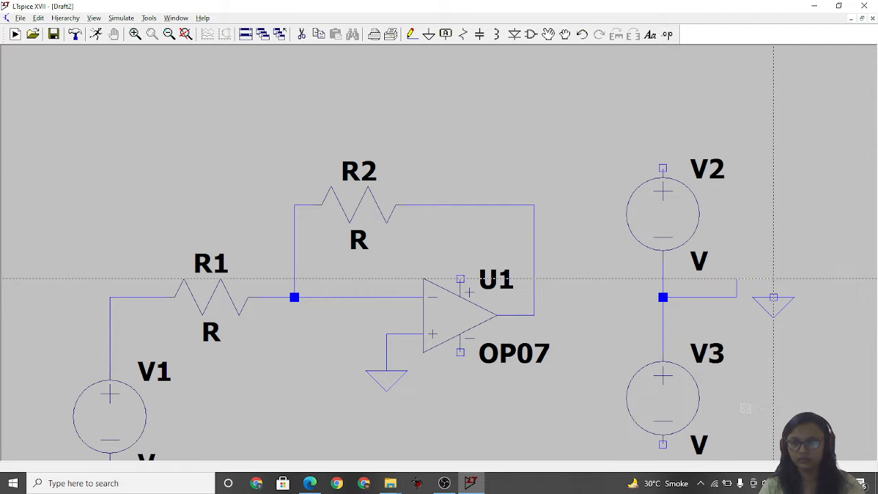
left_click(774, 297)
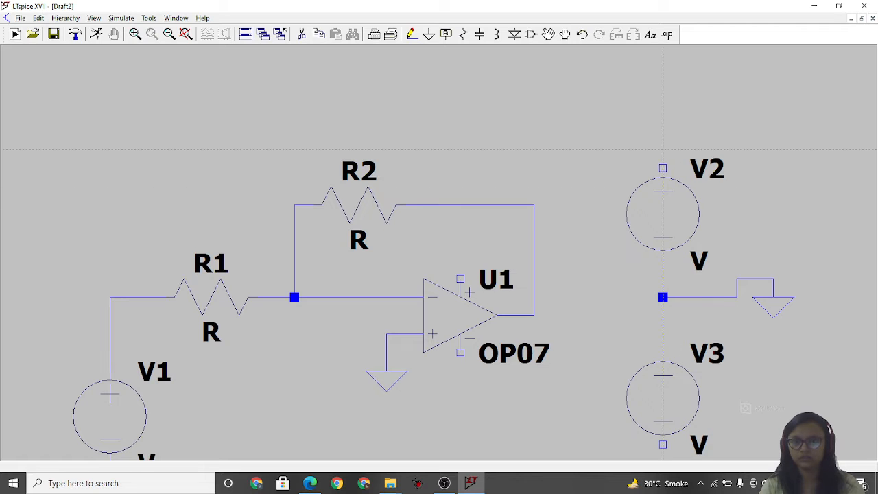
Draw short open-ended vertical wires from V2's positive terminal and V3's negative terminal.
left_click(662, 168)
left_click(662, 131)
key("Escape")
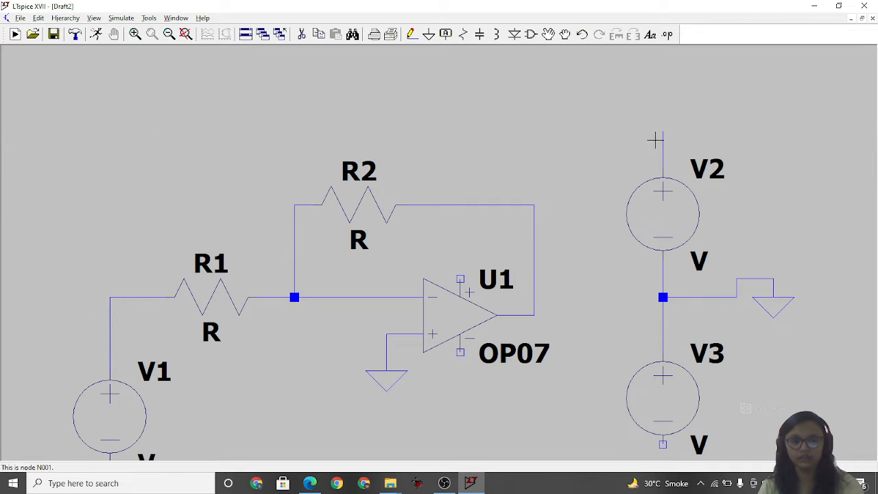
left_click(411, 35)
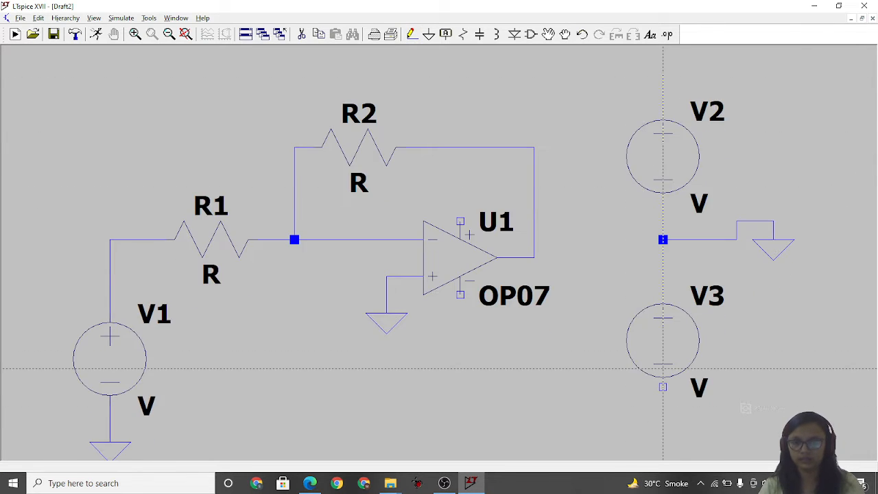
left_click(663, 386)
left_click(663, 406)
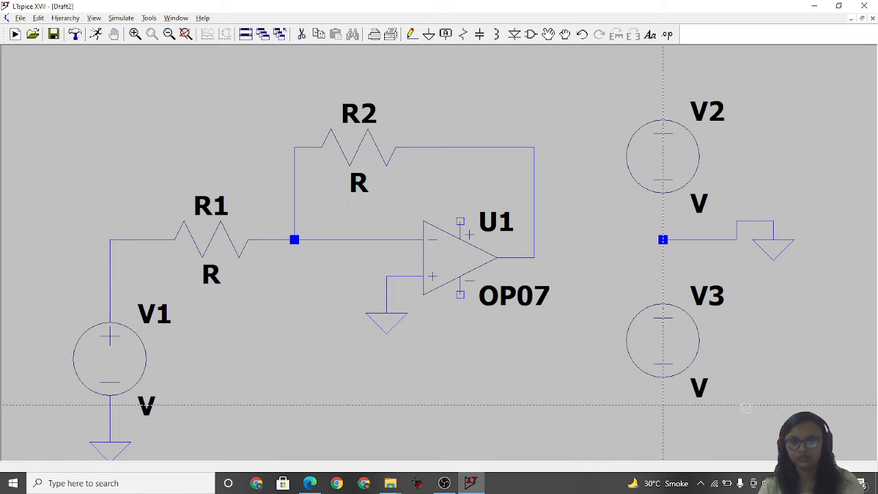
key("Escape")
Set resistor R2 to 2k and resistor R1 to 1k.
scroll(493, 388, "down", 2)
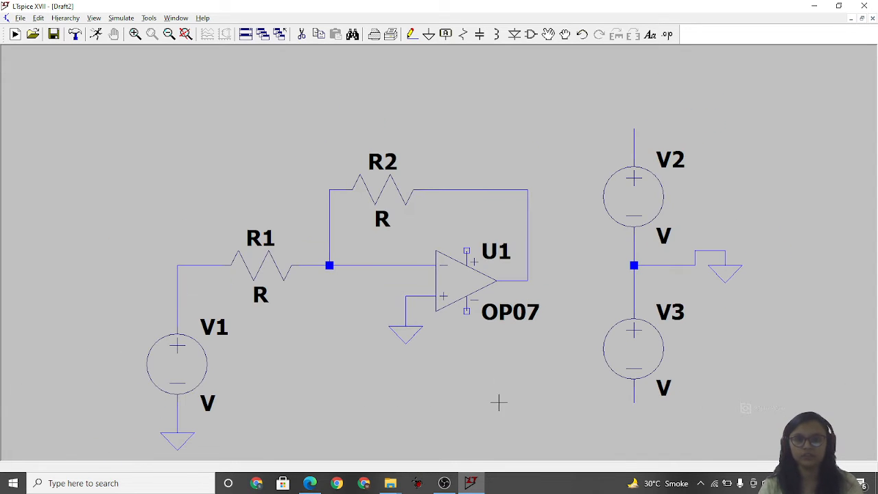
left_click_drag(500, 417, 496, 376)
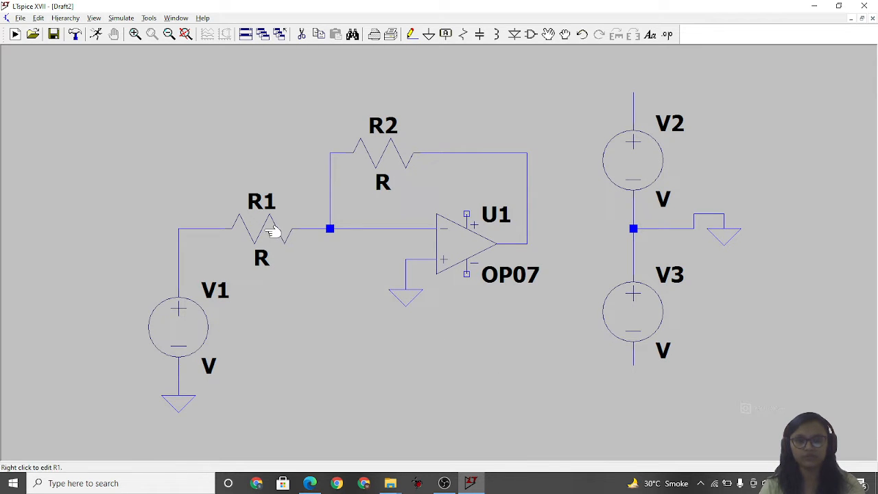
right_click(377, 187)
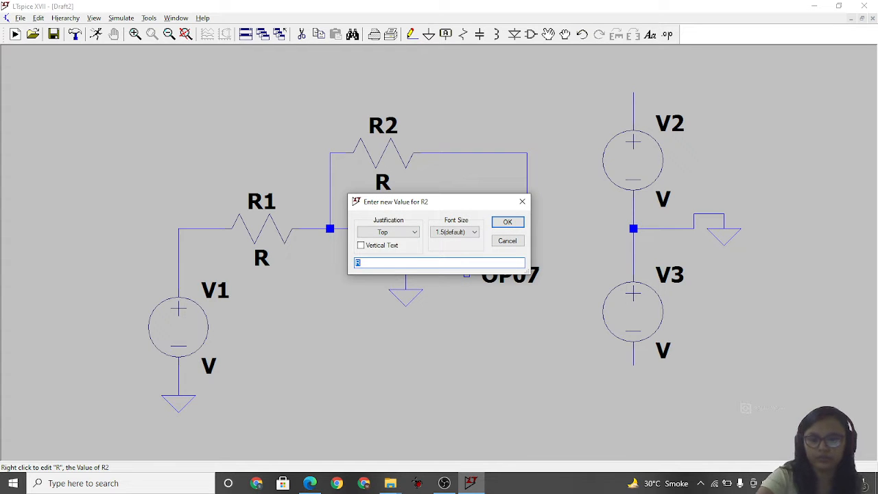
type("2k")
key("Return")
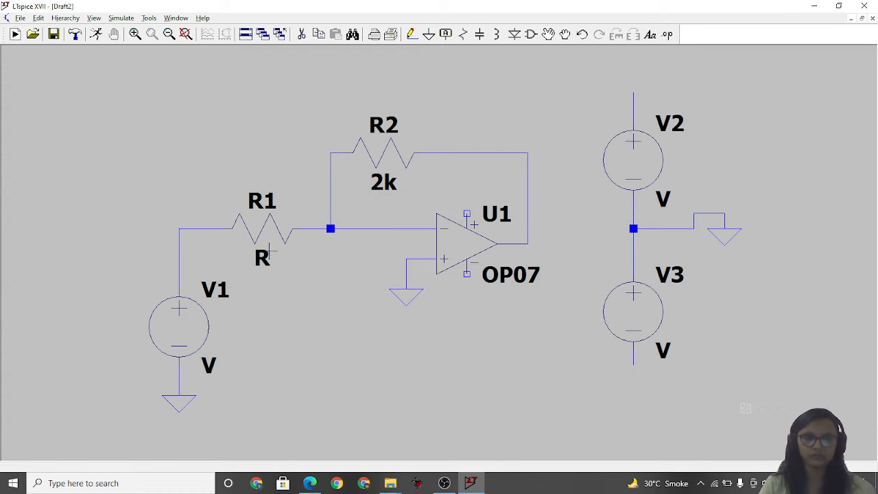
right_click(266, 255)
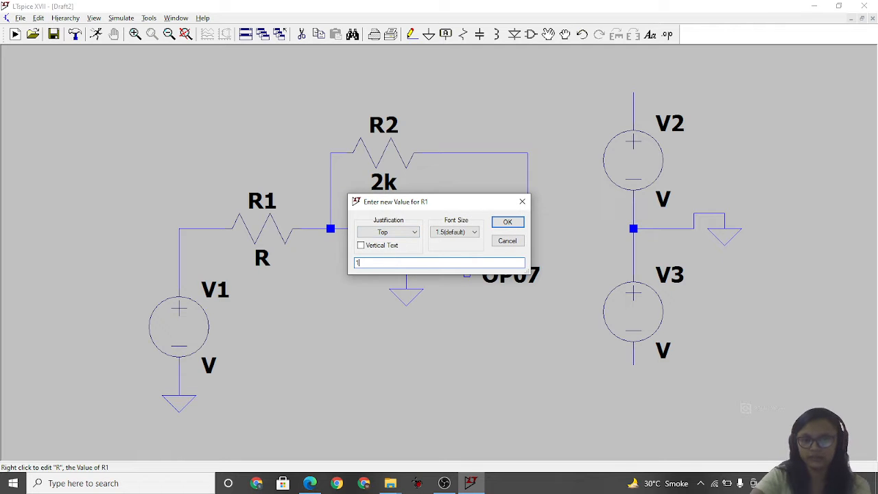
key("Return")
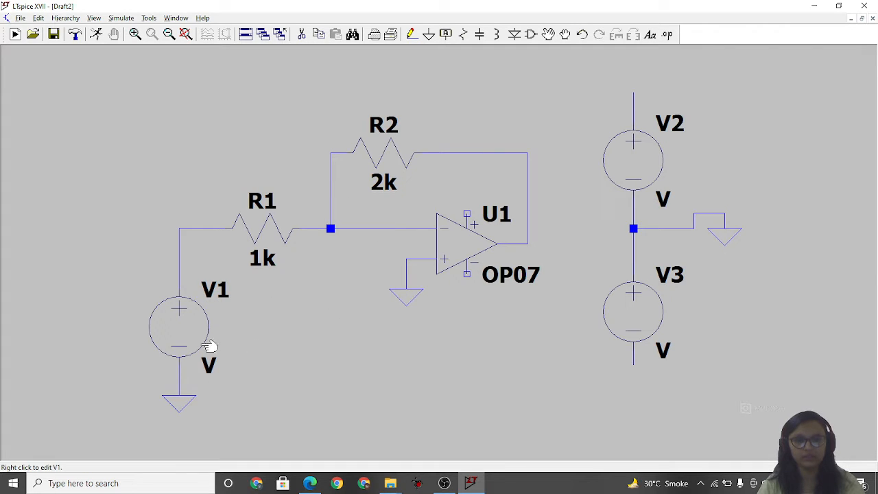
Configure source V1 as a sine with 0 V DC offset, 1 V amplitude and 1k frequency.
right_click(194, 336)
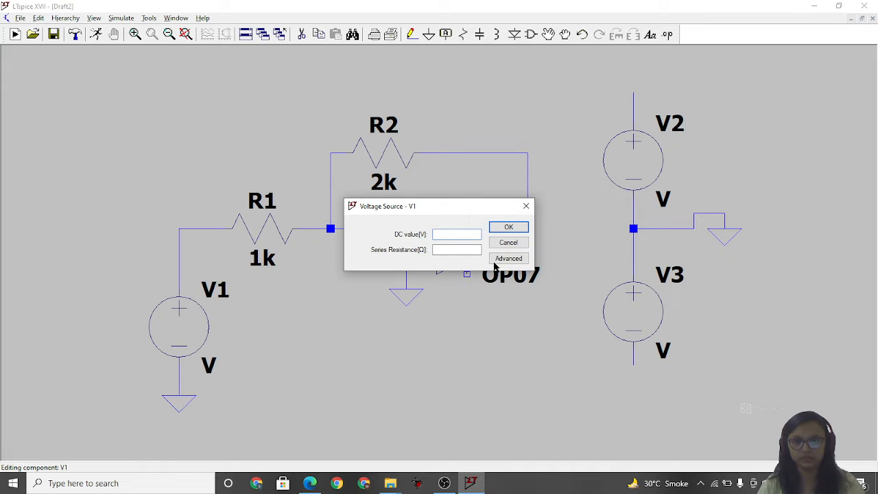
left_click(498, 263)
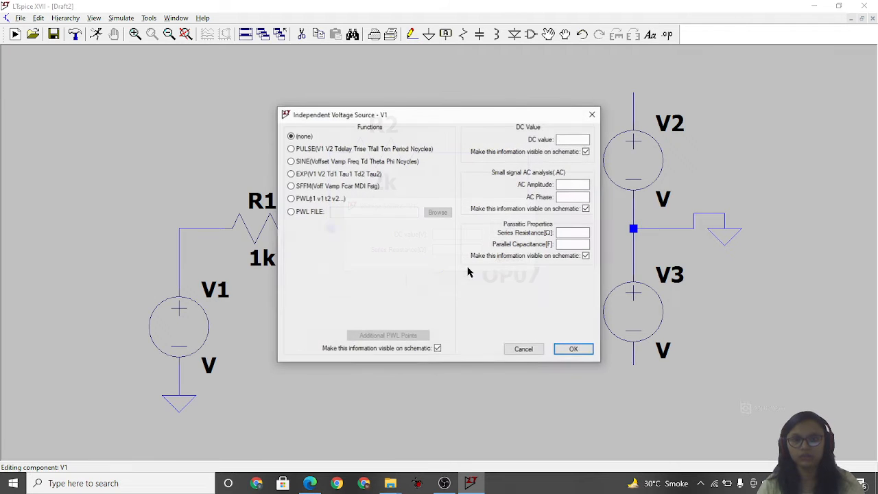
left_click(290, 161)
left_click(408, 237)
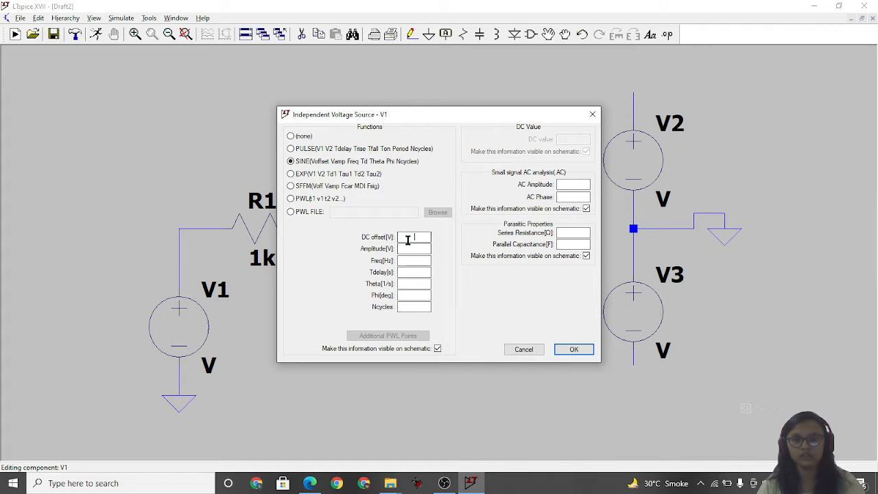
type("0")
left_click(412, 248)
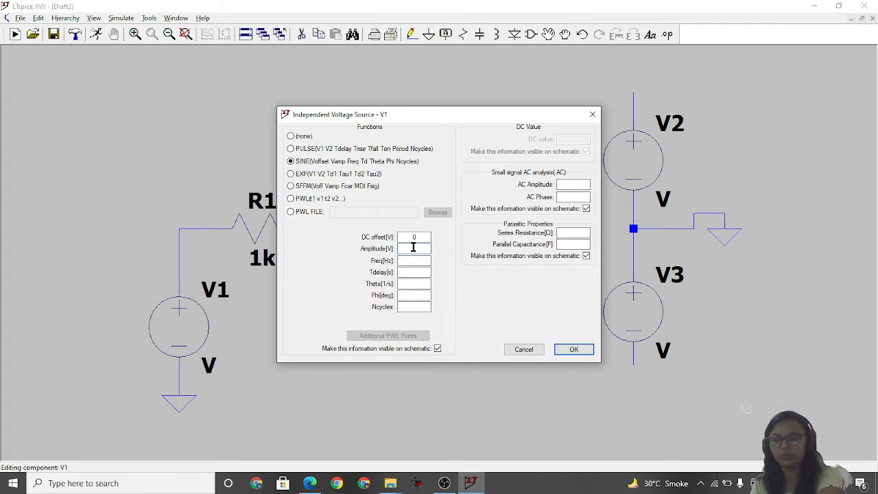
type("1")
left_click(415, 260)
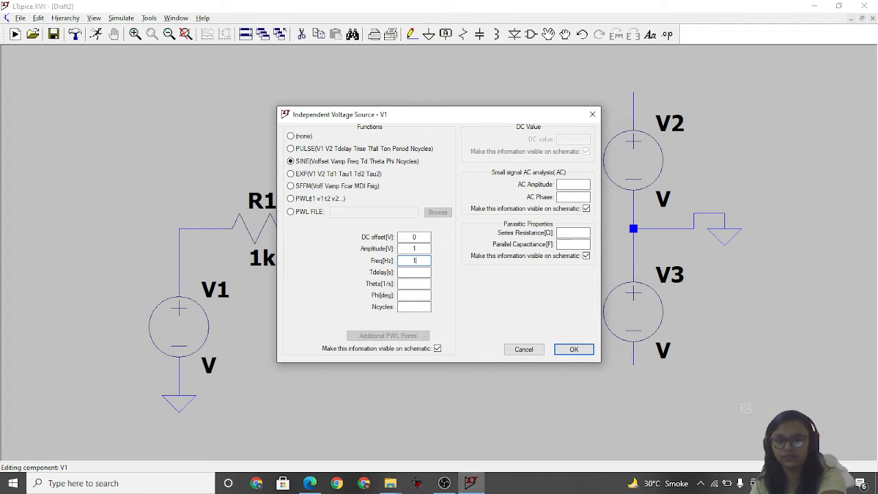
key("Return")
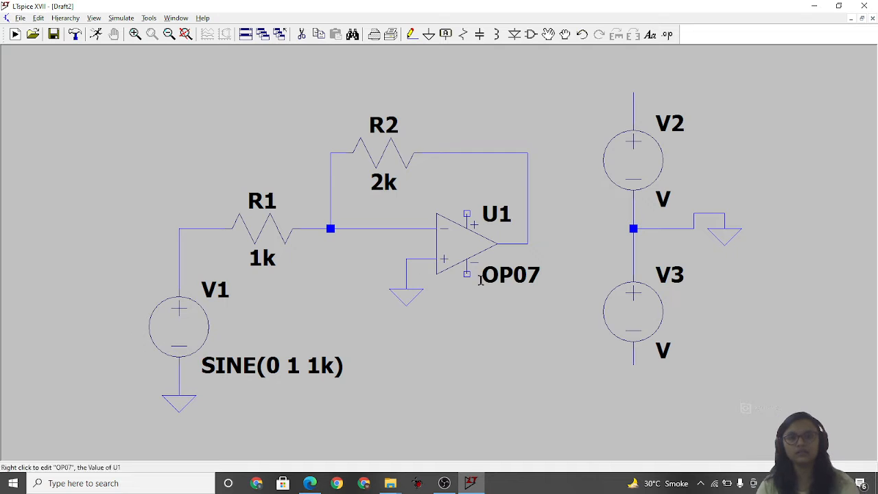
Create the net label vcc and place it vertically on the op-amp's positive supply pin and V2's open positive wire end.
left_click(447, 35)
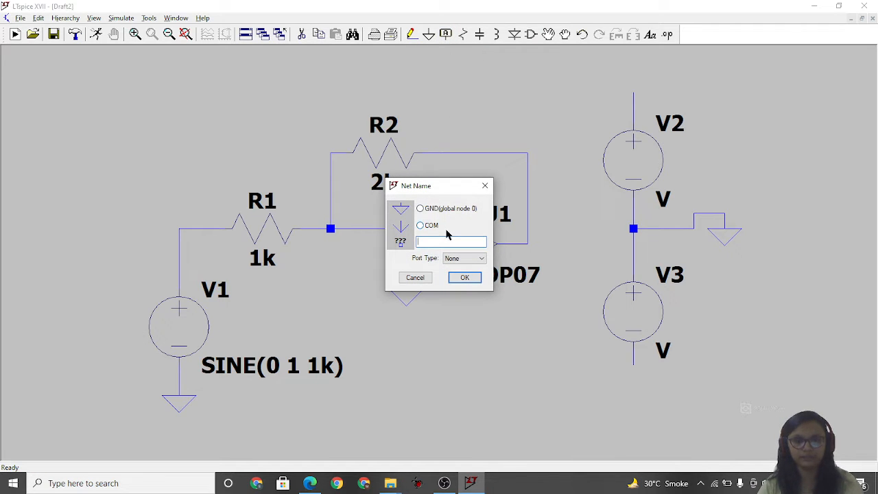
type("vcc")
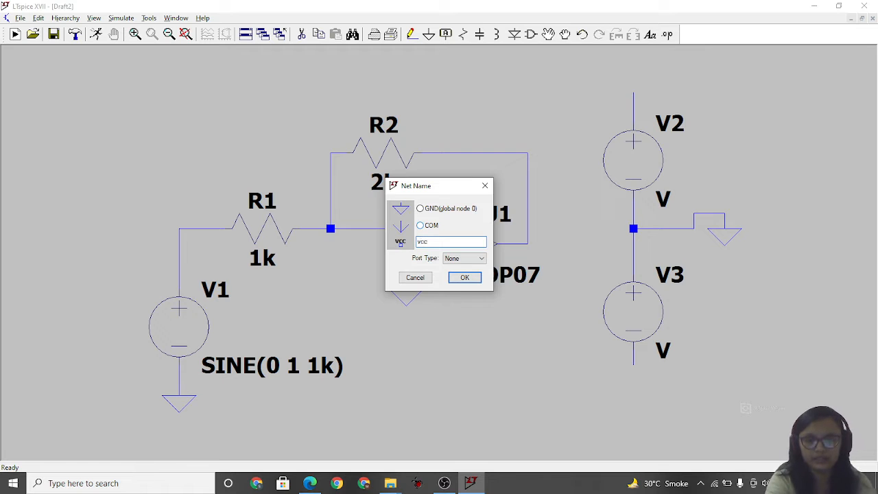
key("Return")
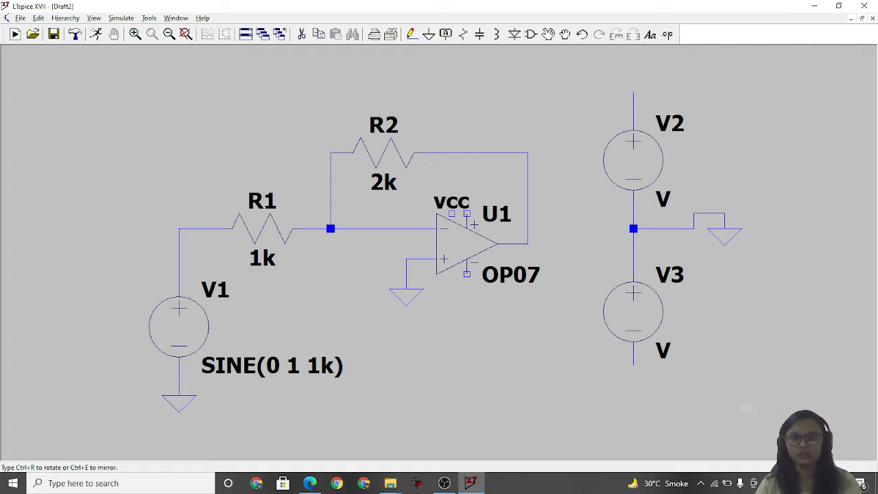
key("ctrl+r")
left_click(466, 213)
key("ctrl+r")
left_click(633, 92)
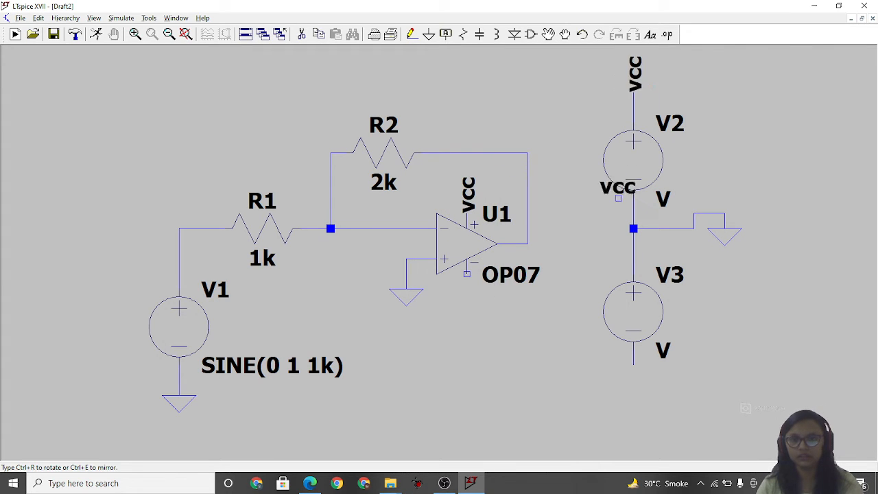
Place further vertical vcc labels on V3's open negative wire end and the op-amp's negative supply pin.
key("ctrl+r")
left_click(633, 364)
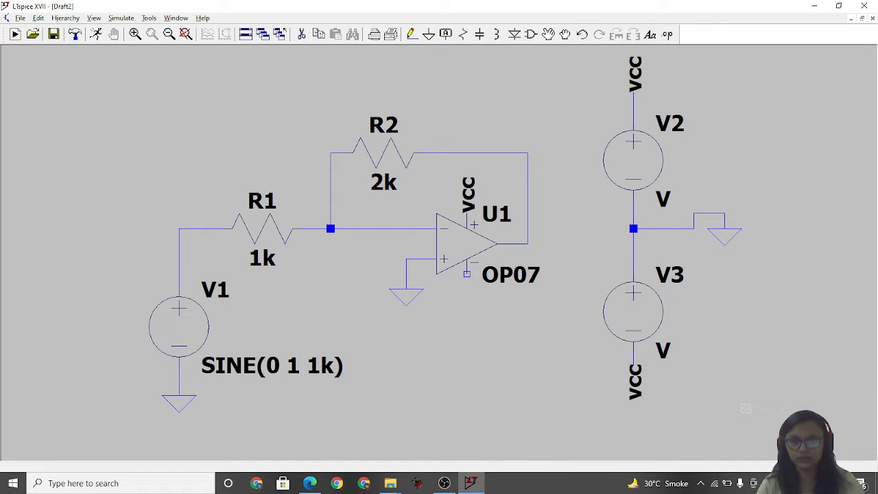
key("ctrl+r")
left_click(467, 274)
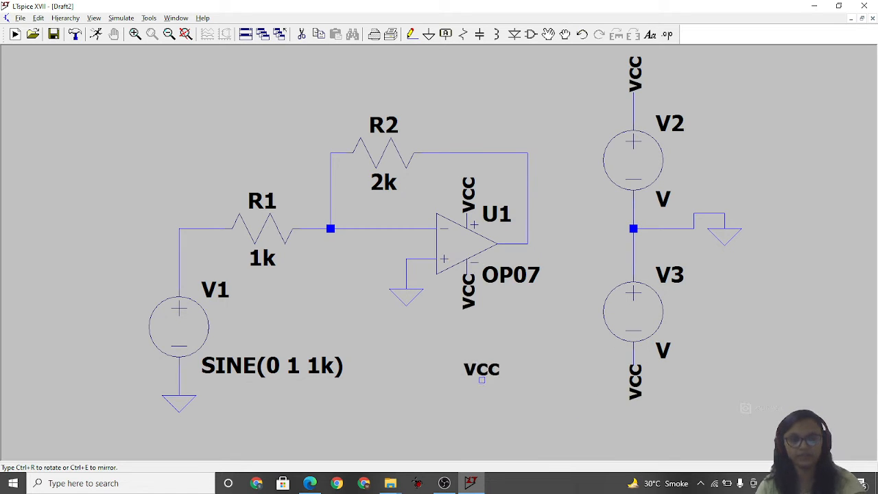
key("Escape")
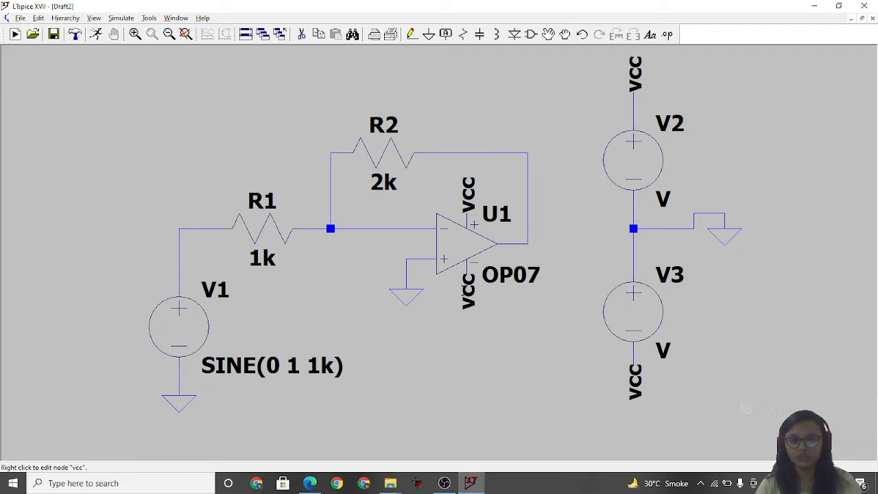
Rename the net labels on the op-amp's negative supply pin and V3's negative wire end to vee.
right_click(456, 289)
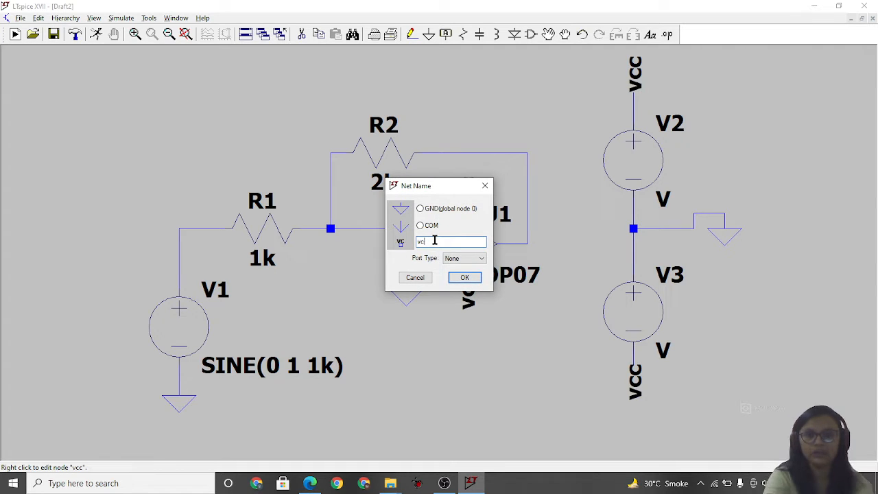
type("vee")
key("Return")
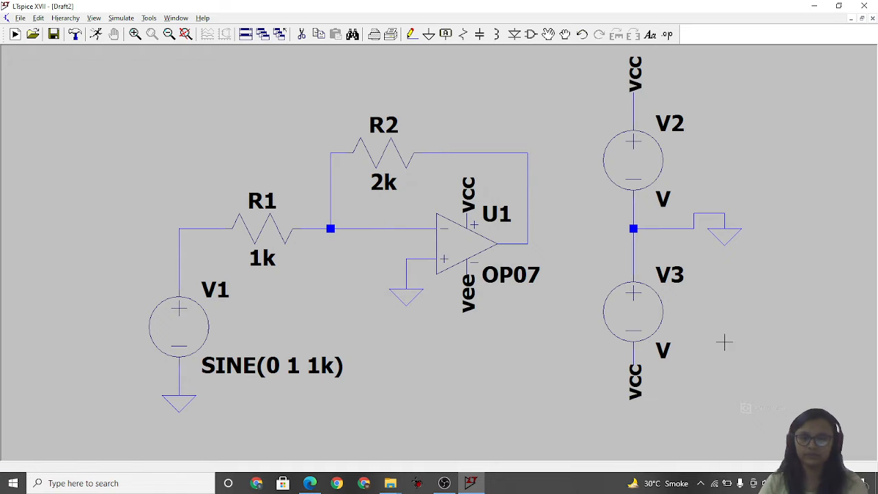
right_click(631, 369)
left_click(435, 242)
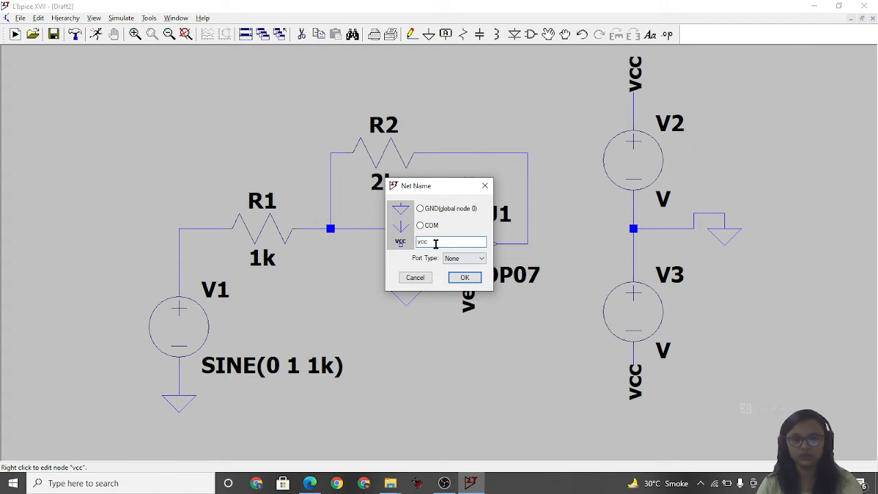
type("ee")
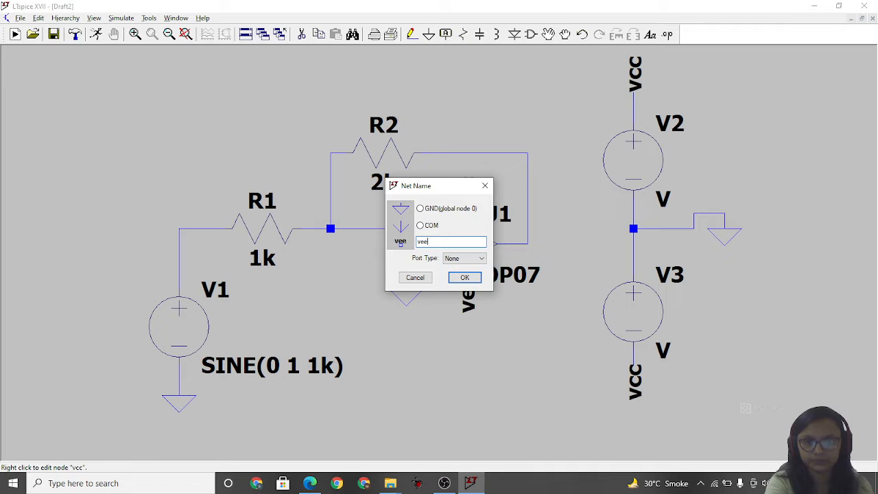
key("Return")
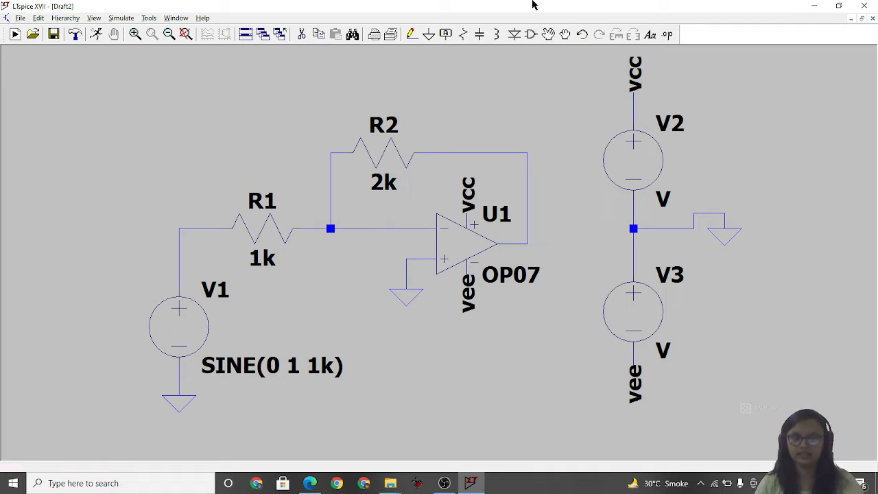
Draw a short horizontal wire outward from the op-amp's output corner and label its open end Vout.
left_click(411, 34)
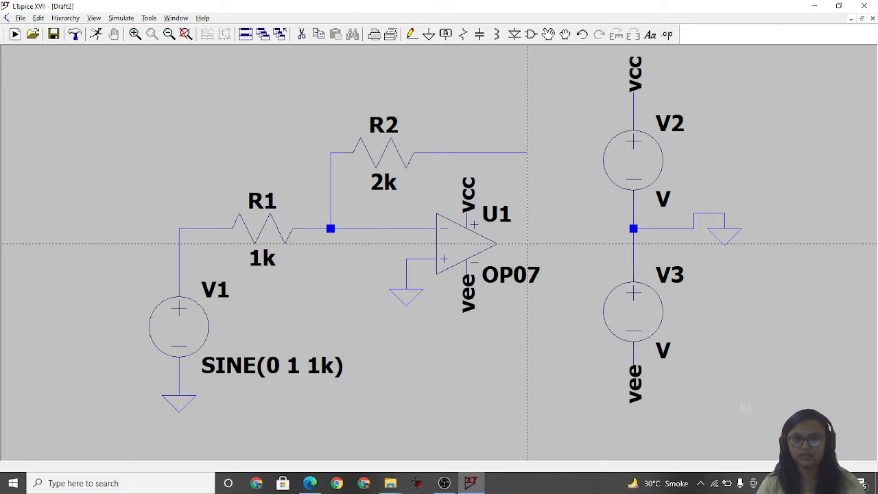
left_click(527, 242)
left_click(557, 243)
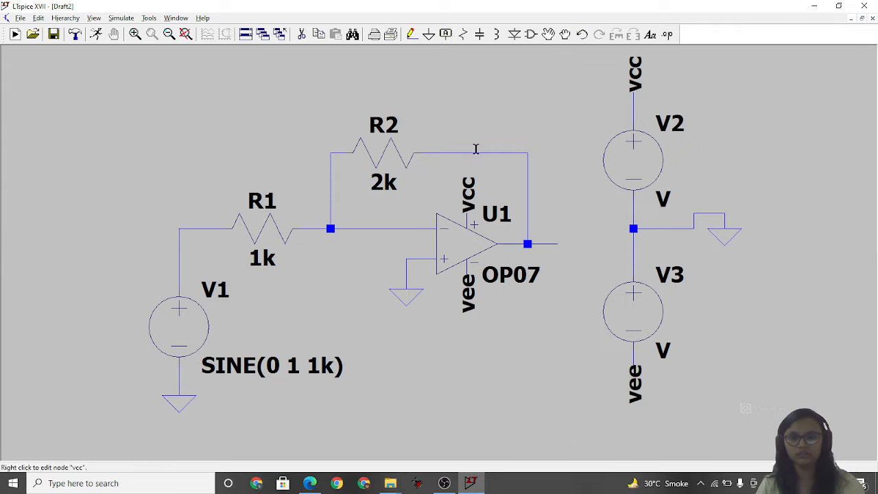
left_click(444, 34)
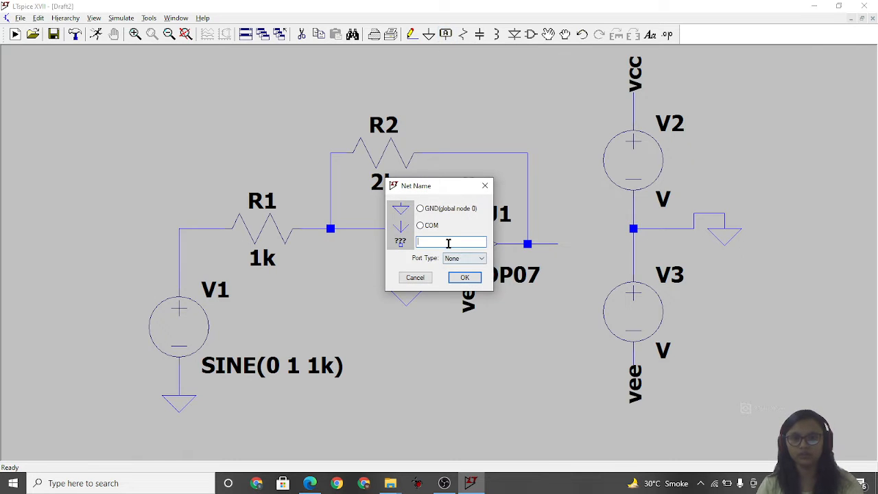
type("Vout")
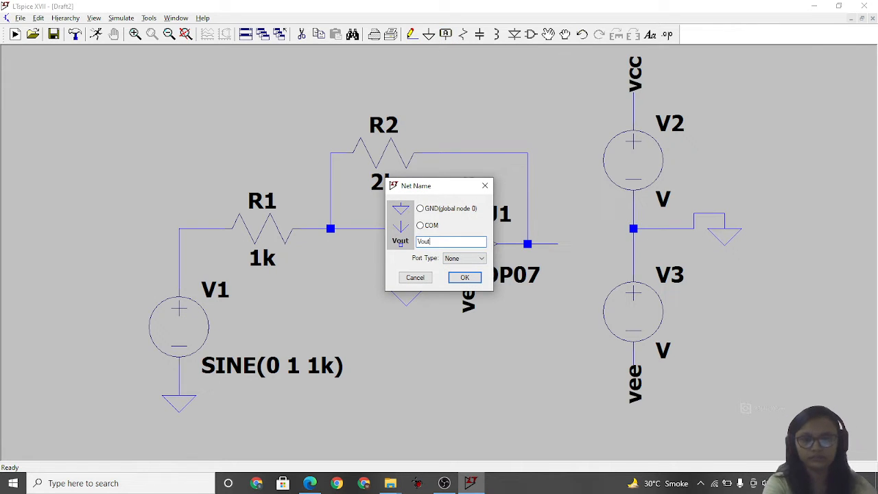
key("Return")
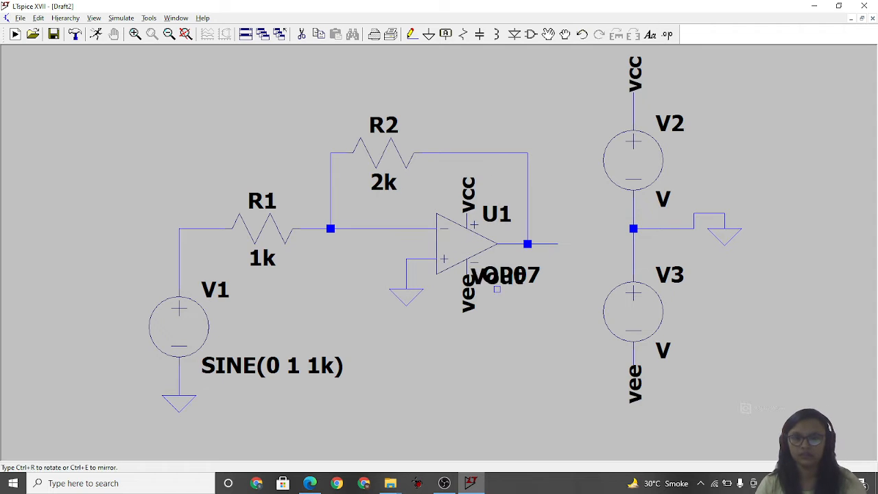
left_click(557, 244)
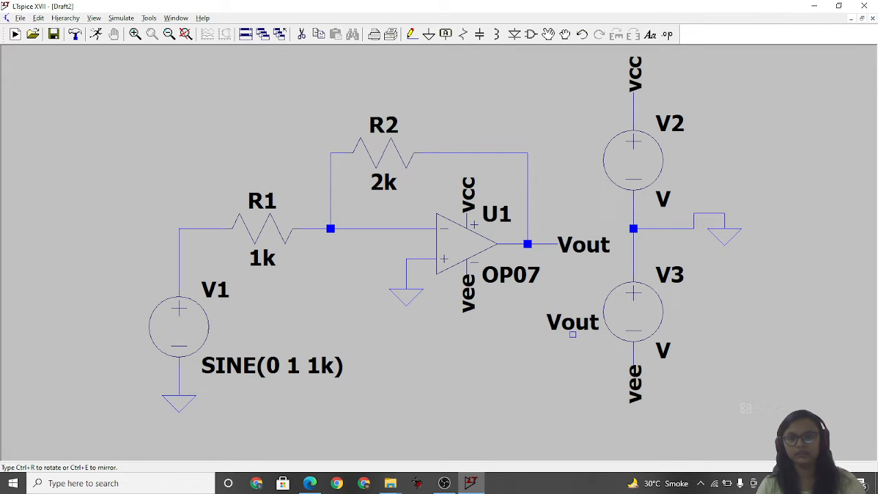
key("Escape")
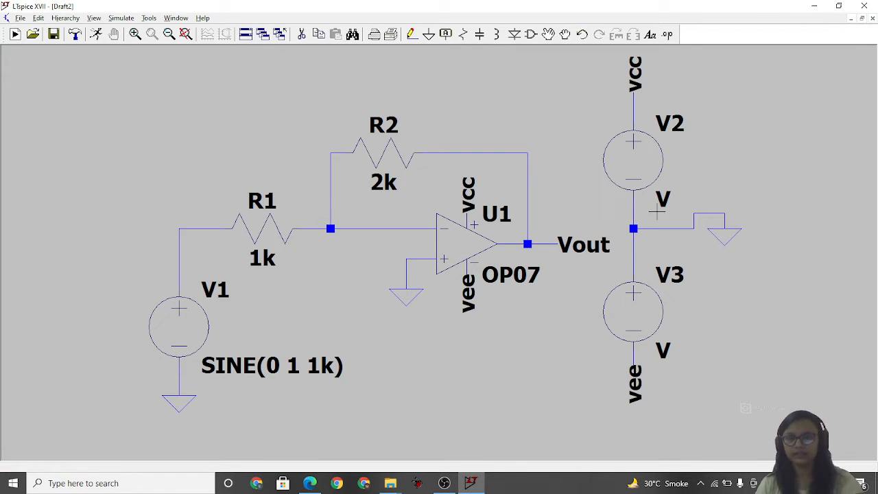
Set the supply sources V2 and V3 to 15 V each.
right_click(660, 205)
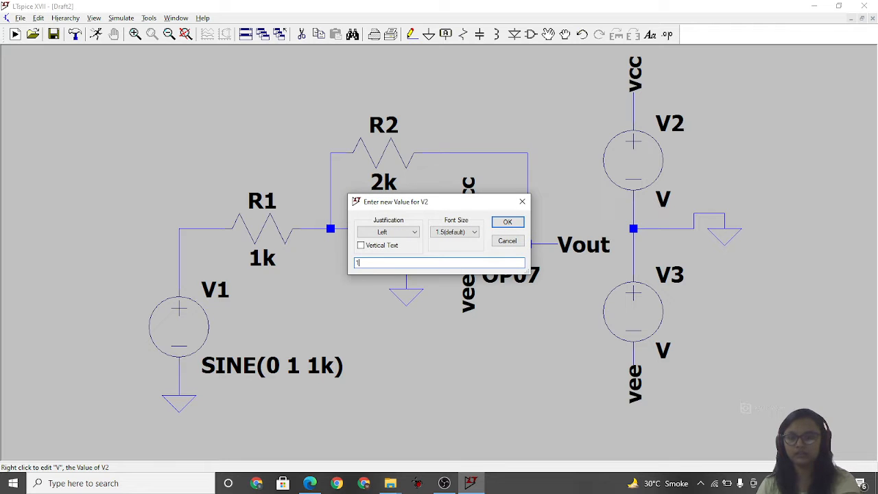
key("Return")
right_click(668, 350)
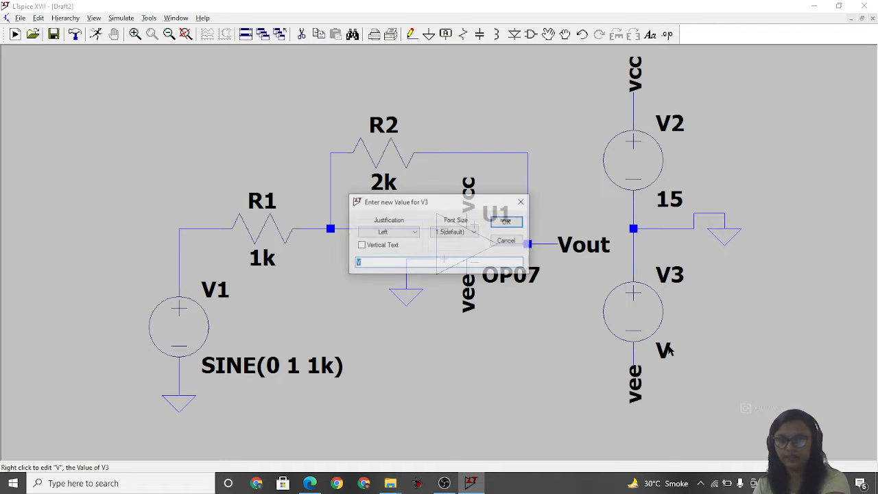
type("15")
key("Return")
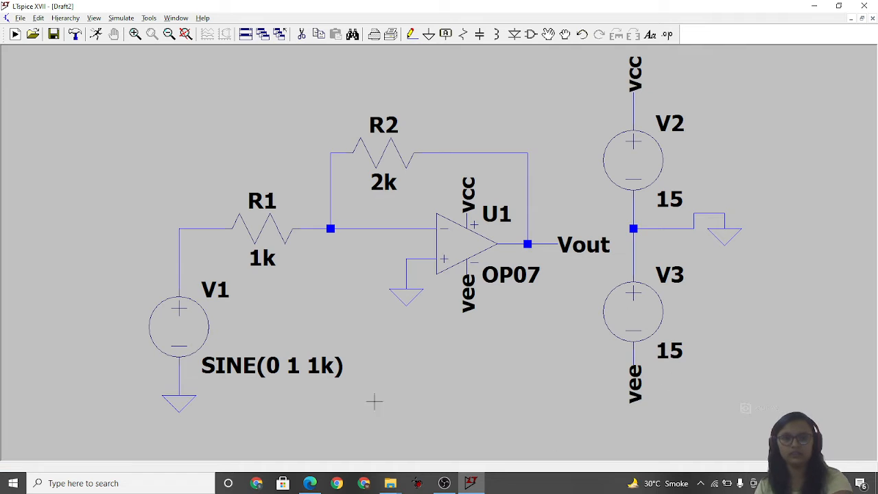
Run a transient simulation with a 4ms stop time and plot the voltages at V1's positive node and at Vout.
left_click(96, 35)
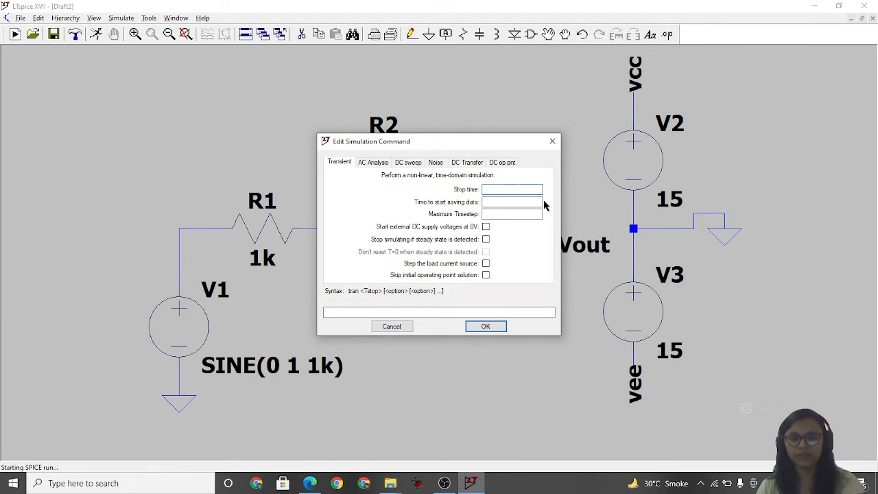
type("4ms")
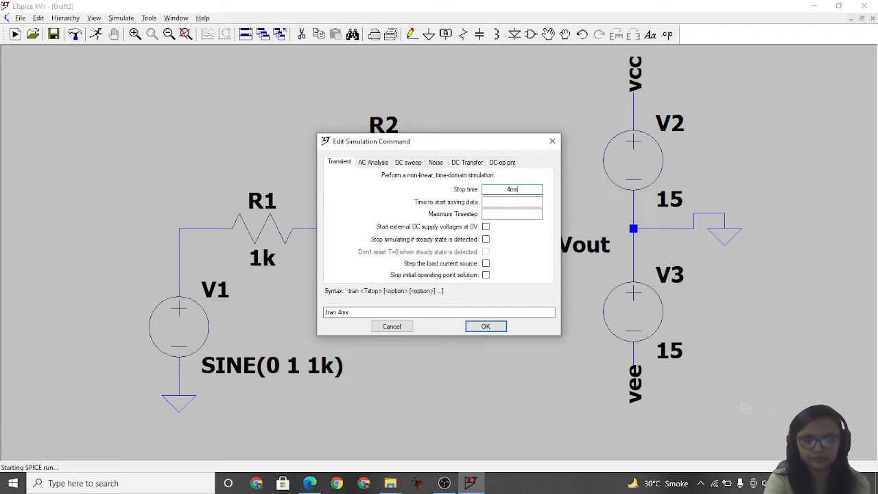
key("Return")
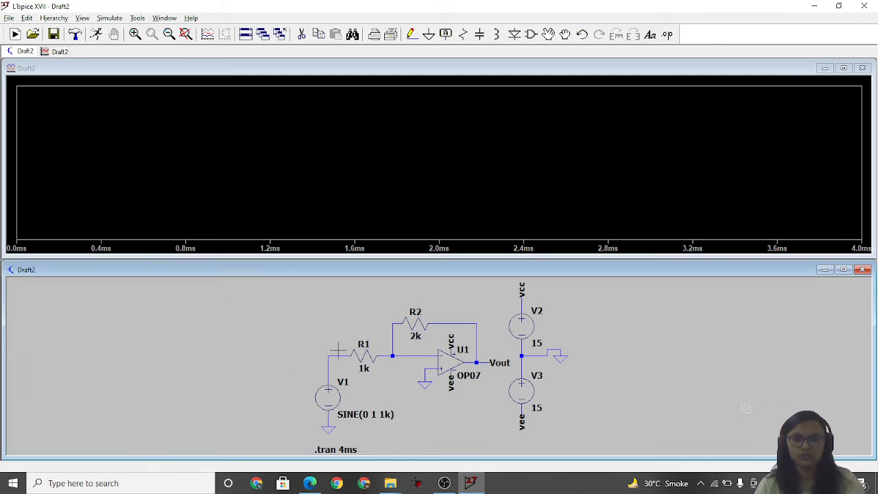
left_click(338, 353)
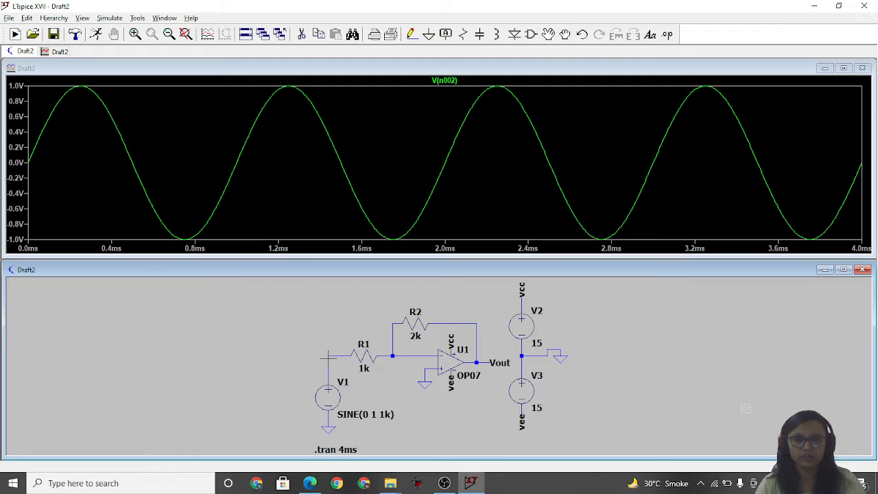
left_click(491, 357)
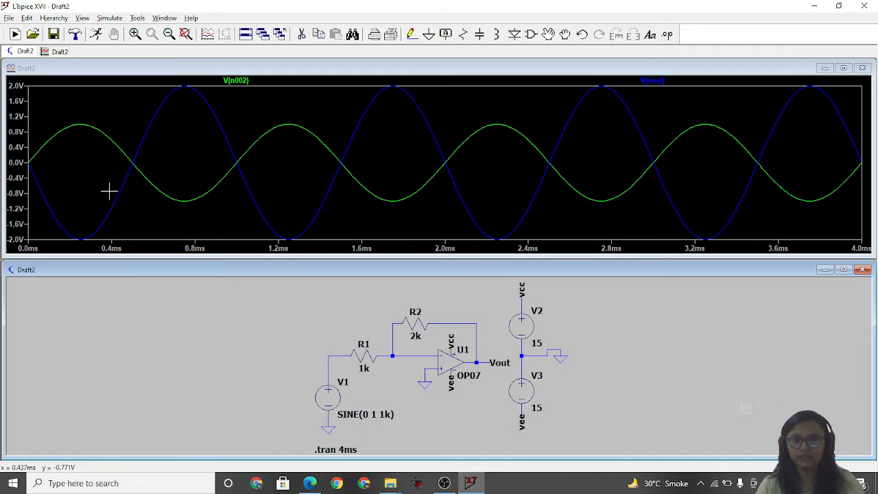
Attach a cursor to the Vout trace and measure its trough at about 2.25 ms.
left_click(665, 80)
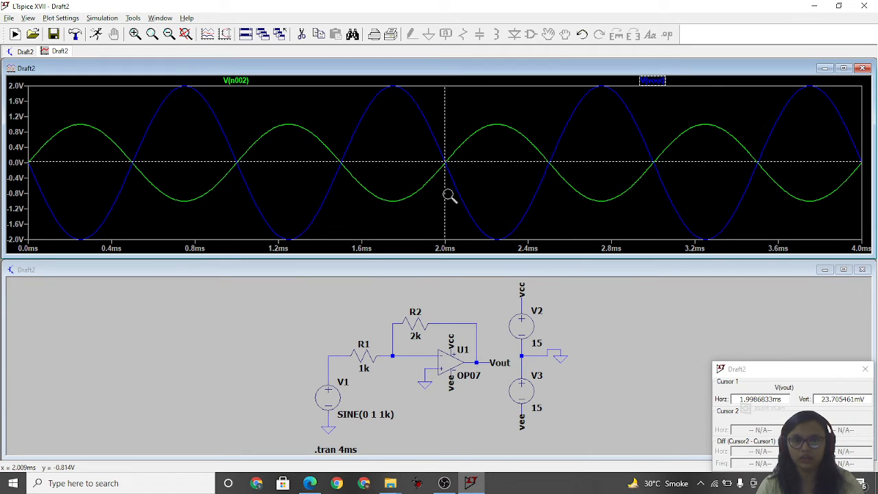
left_click_drag(446, 198, 497, 200)
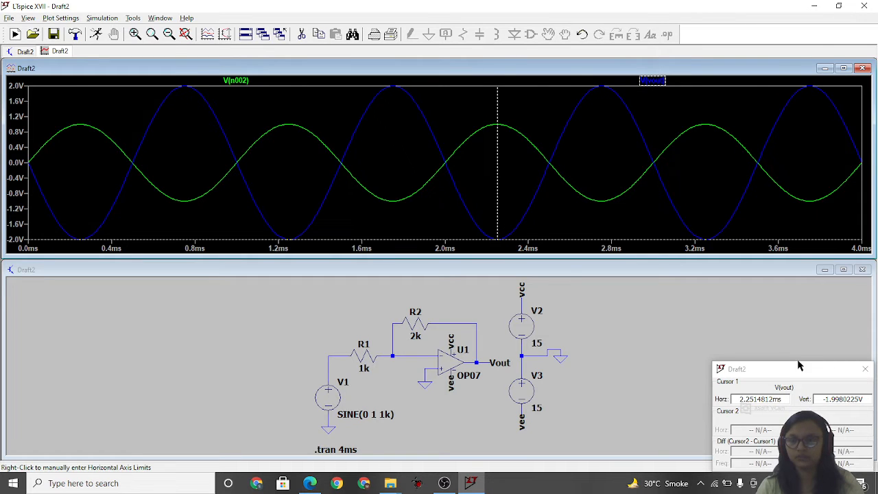
Move the cursor readout clear of the supply circuit, then close the Draft2 waveform plot and schematic.
left_click_drag(801, 369, 675, 283)
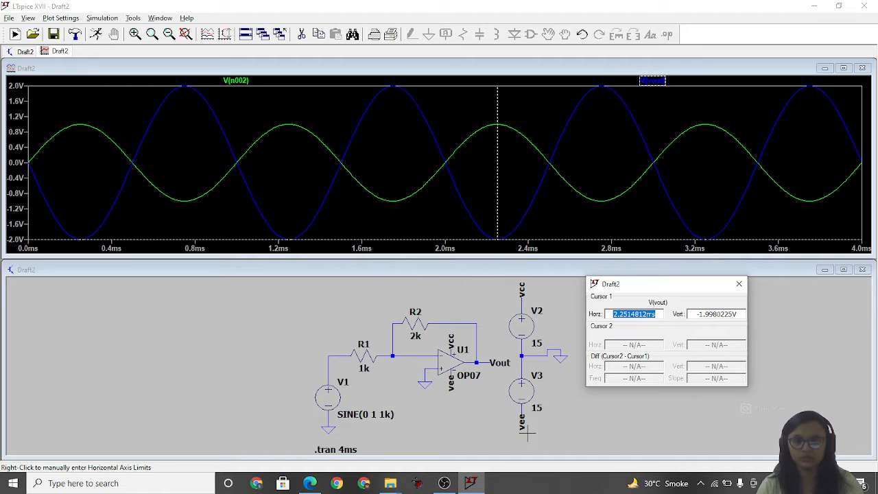
left_click(759, 282)
left_click(862, 68)
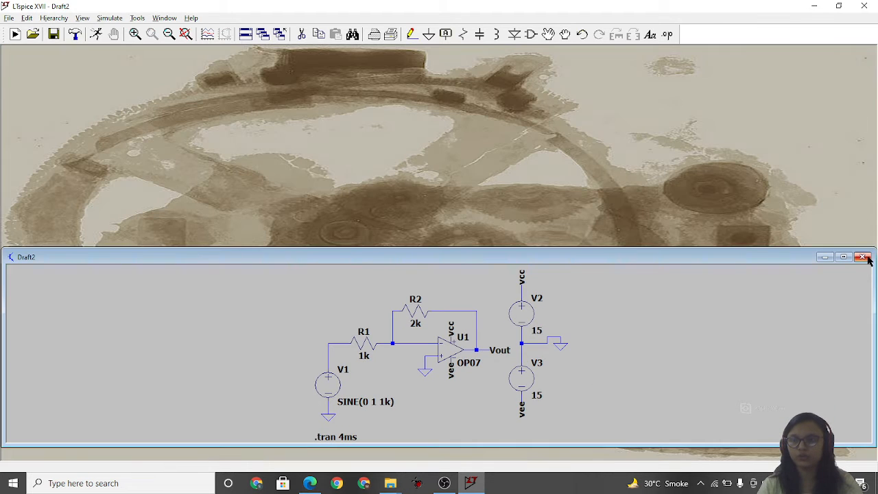
left_click(862, 256)
left_click(469, 265)
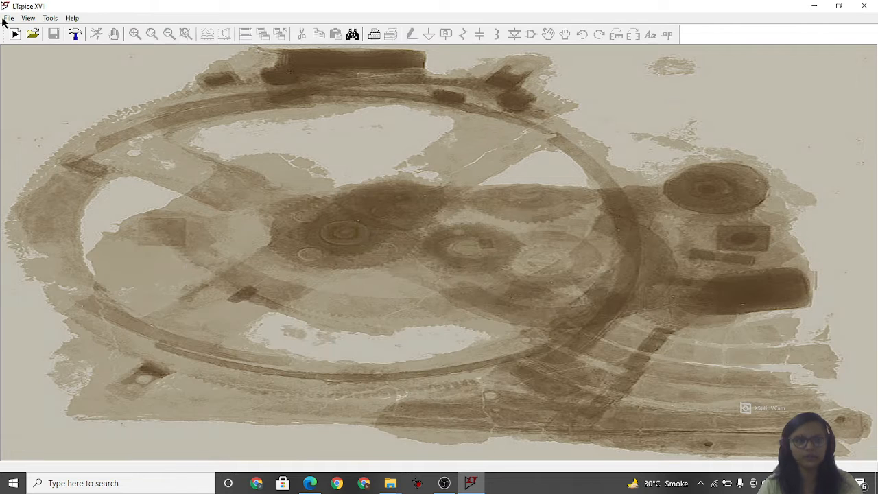
Open the existing schematic "non-inverting gain all" from the non inverting amp folder.
left_click(9, 18)
left_click(27, 60)
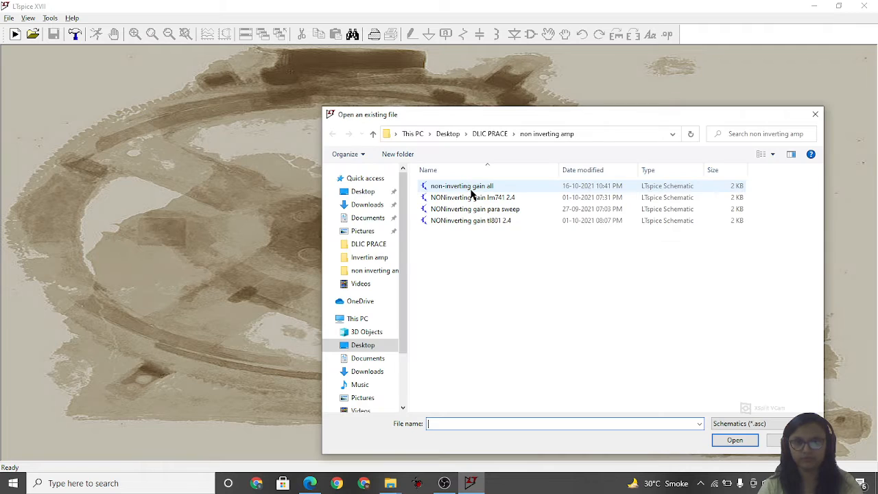
left_click(470, 191)
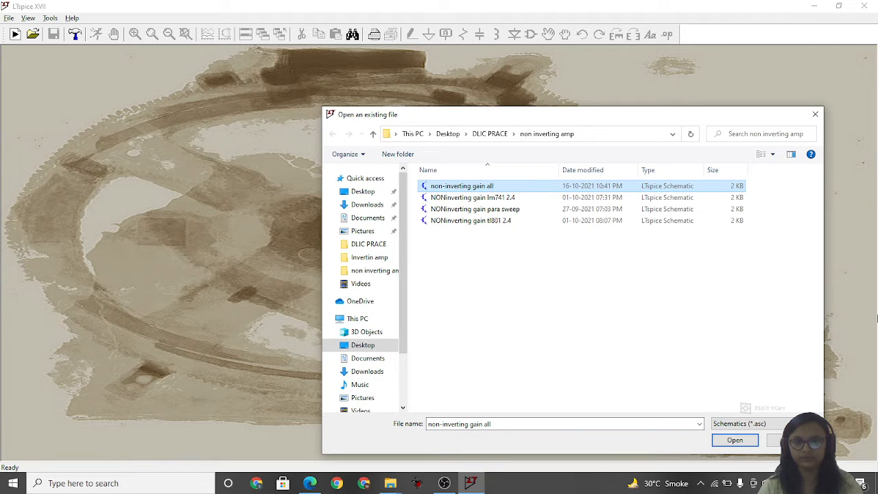
left_click(746, 441)
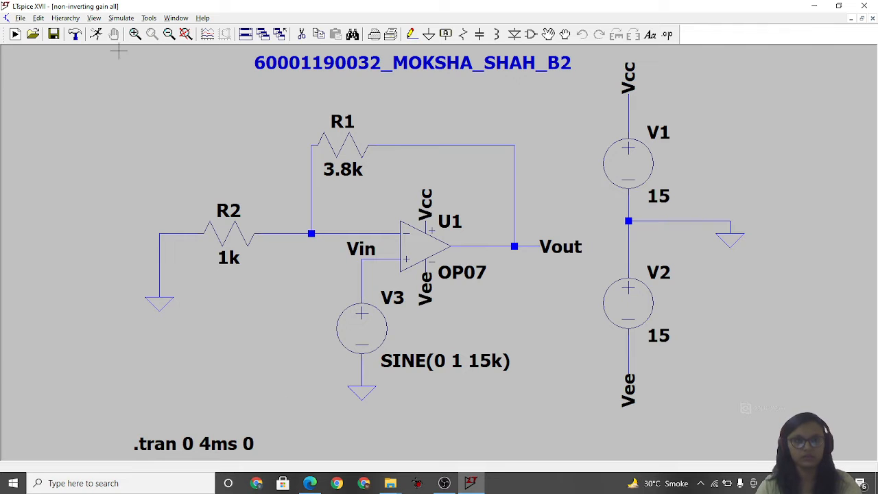
Run the transient simulation of the non-inverting amplifier and plot the voltages at Vin and Vout.
left_click(98, 33)
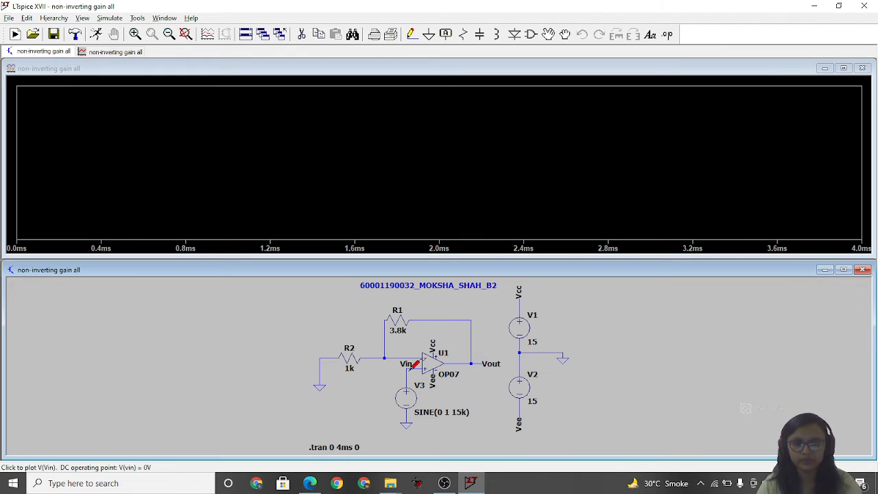
left_click(413, 365)
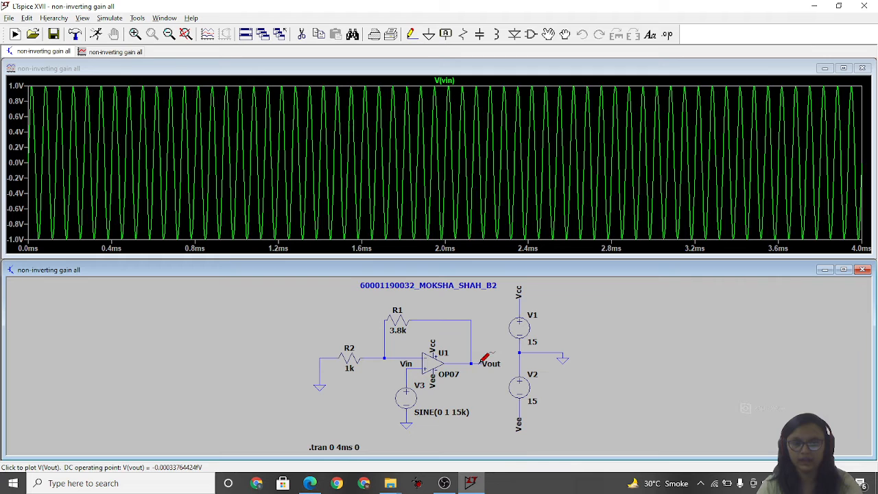
left_click(485, 362)
Set source V3 to SINE(0 1 1k) and rerun the simulation.
right_click(455, 409)
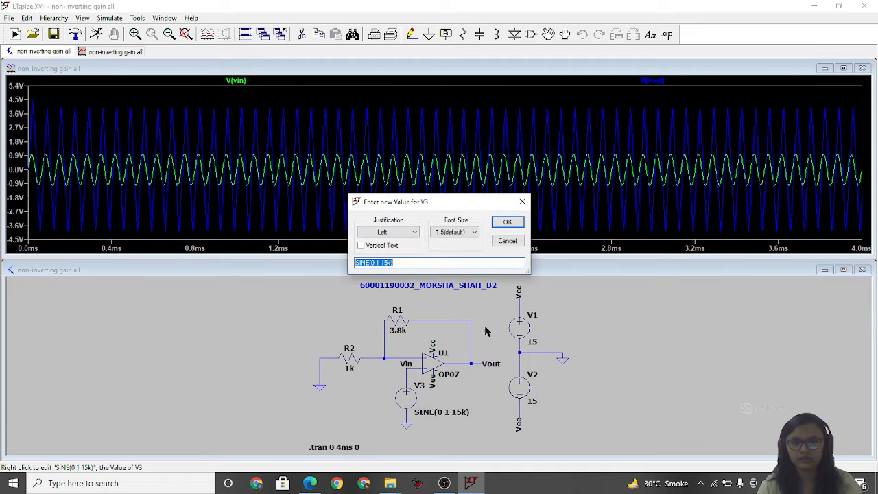
left_click(383, 264)
key("BackSpace")
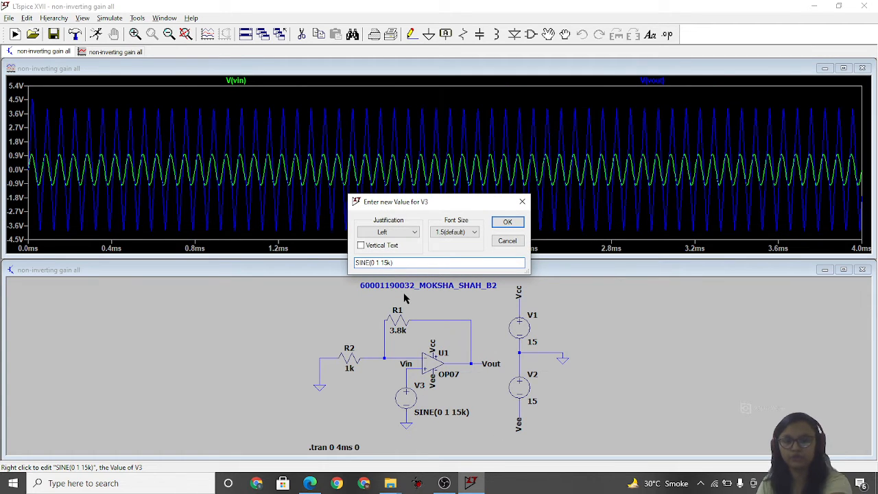
key("Return")
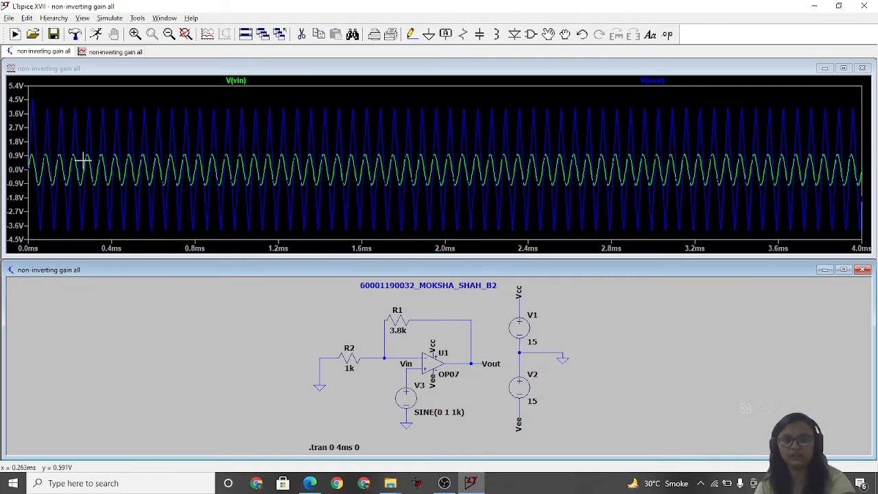
left_click(98, 35)
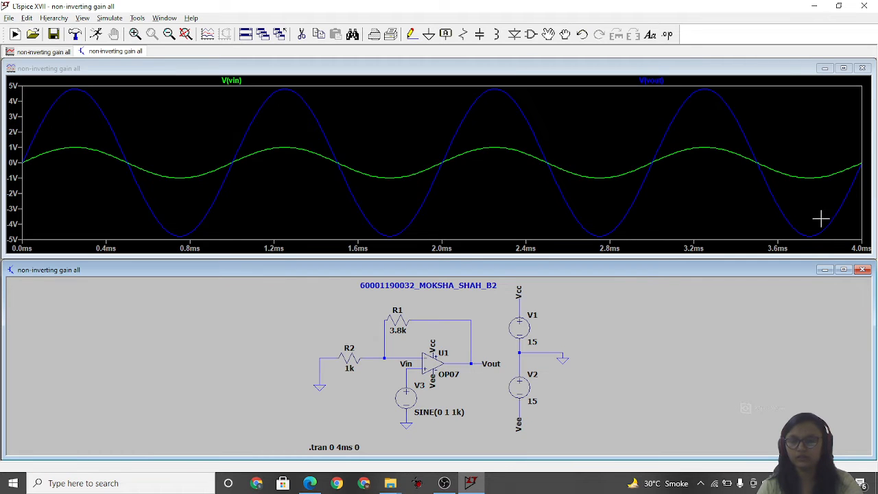
Change the colour of the V(vout) trace to magenta.
right_click(652, 80)
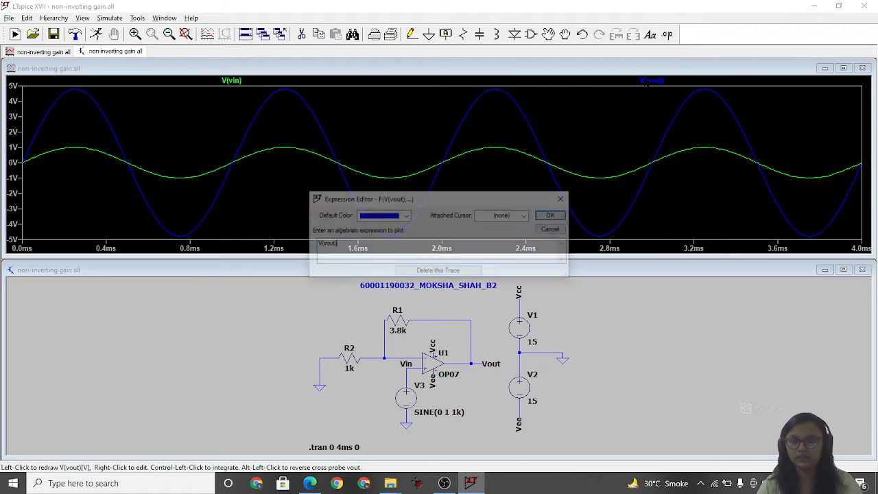
left_click(405, 215)
left_click(382, 270)
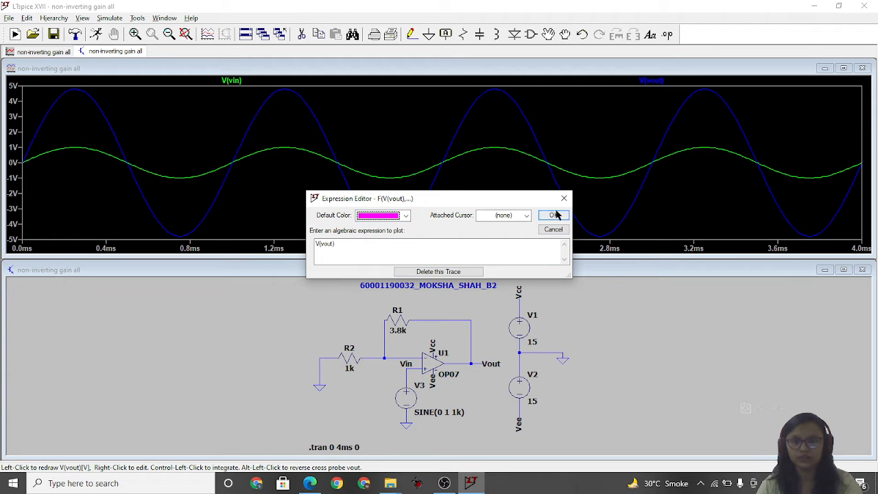
left_click(553, 215)
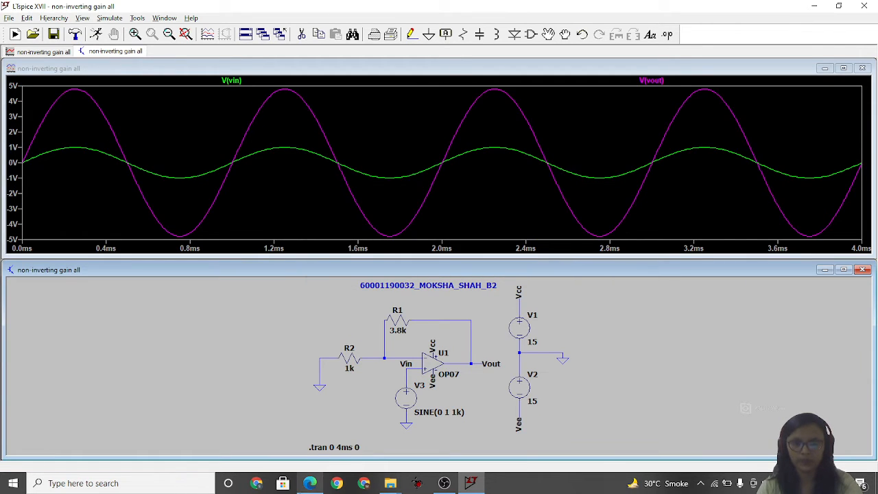
Switch to the lab report PDF in Edge and review the gain 2.4 and 3.6 schematics, output waveforms and observation tables.
left_click(309, 483)
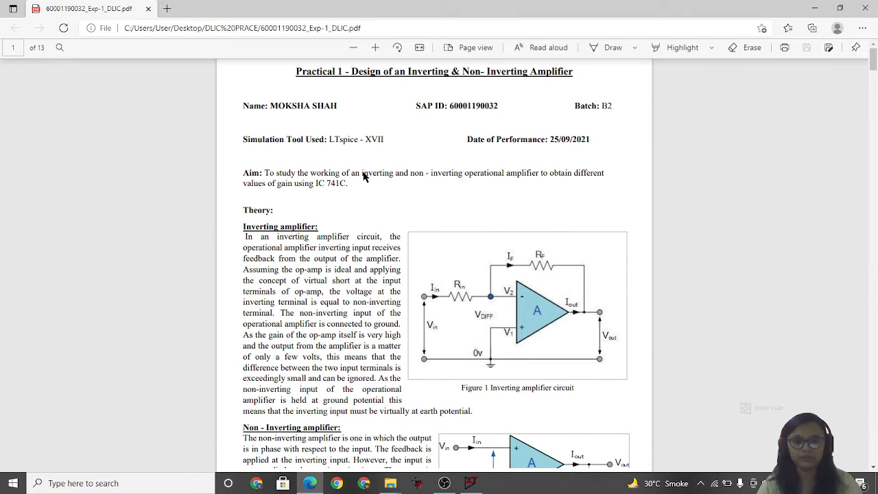
scroll(364, 177, "down", 10)
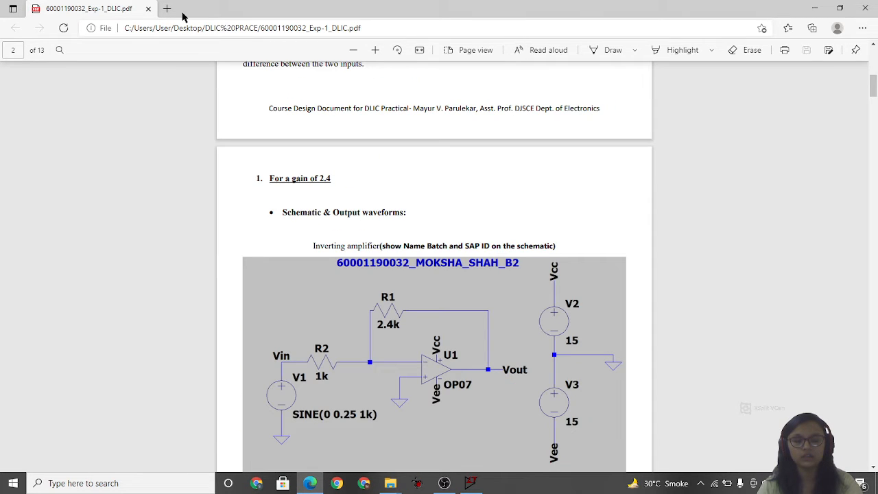
scroll(574, 256, "down", 3)
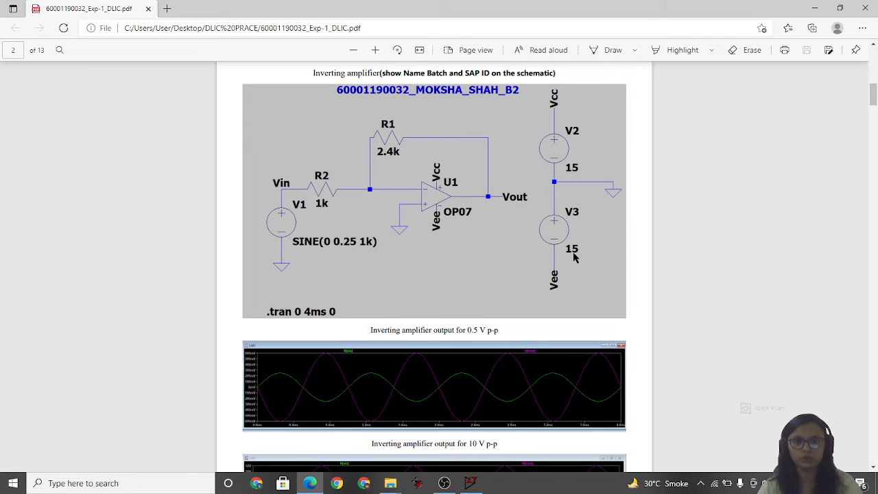
scroll(574, 256, "down", 7)
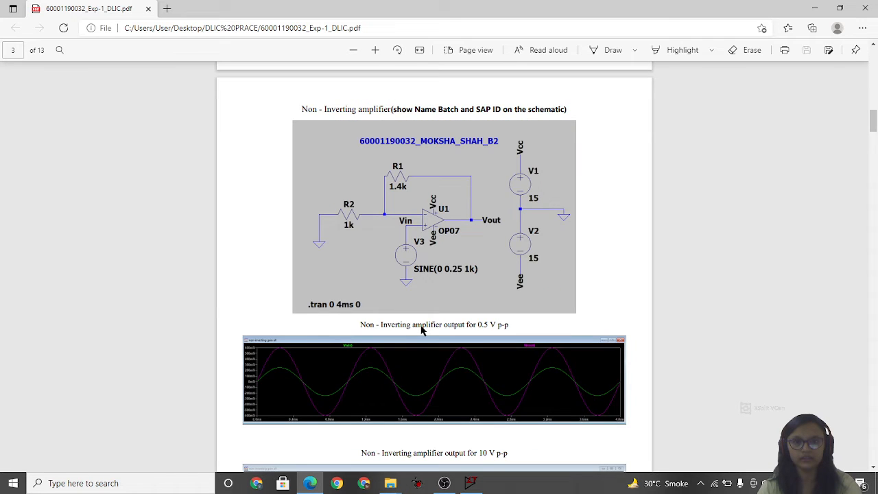
scroll(421, 329, "down", 6)
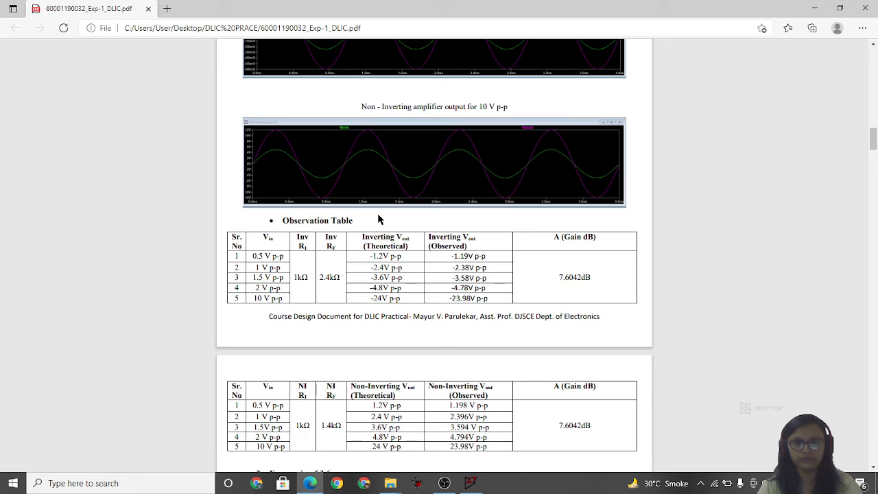
scroll(380, 220, "down", 6)
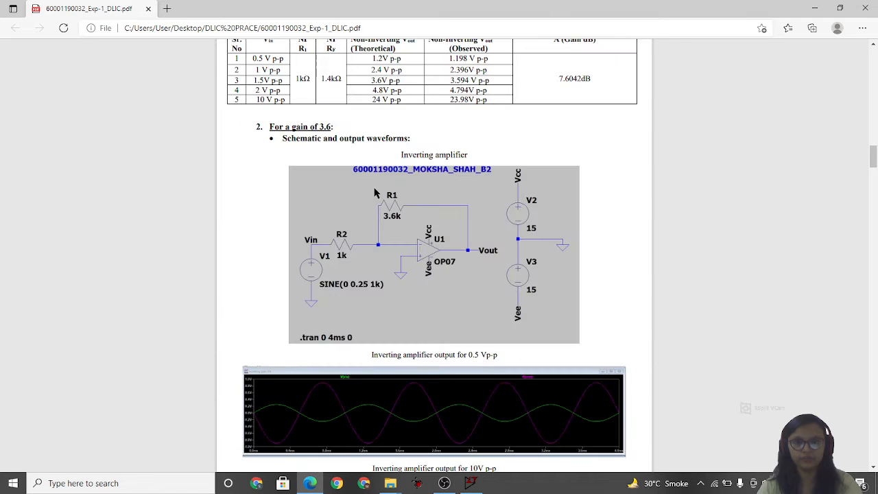
scroll(375, 193, "down", 3)
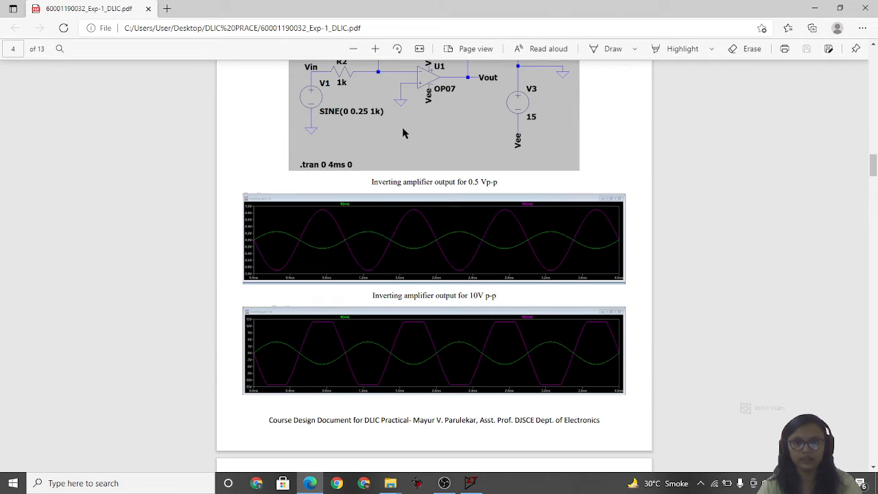
scroll(404, 132, "up", 2)
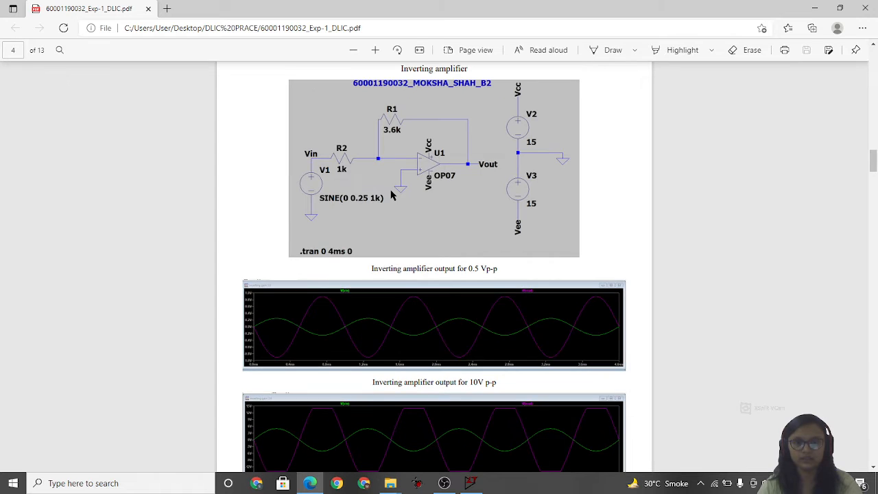
scroll(391, 195, "down", 3)
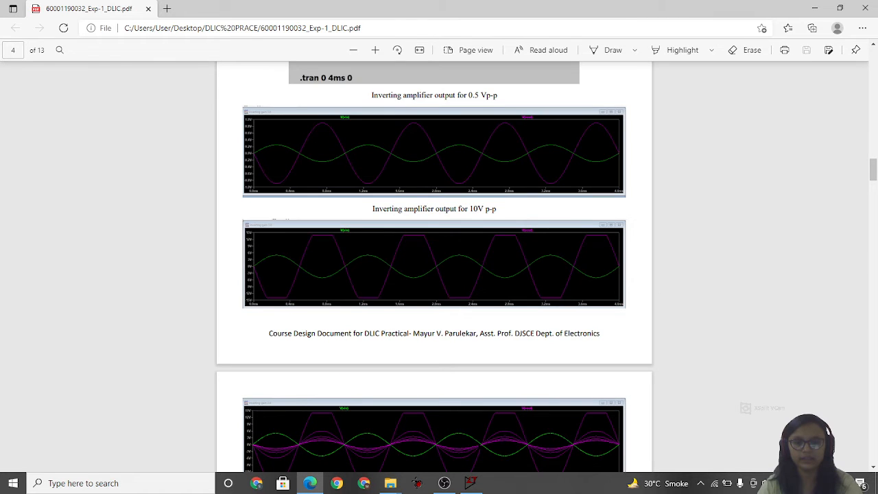
Return to LTspice, close the waveform plot and maximize the non-inverting amplifier schematic.
key("alt+Tab")
left_click(861, 68)
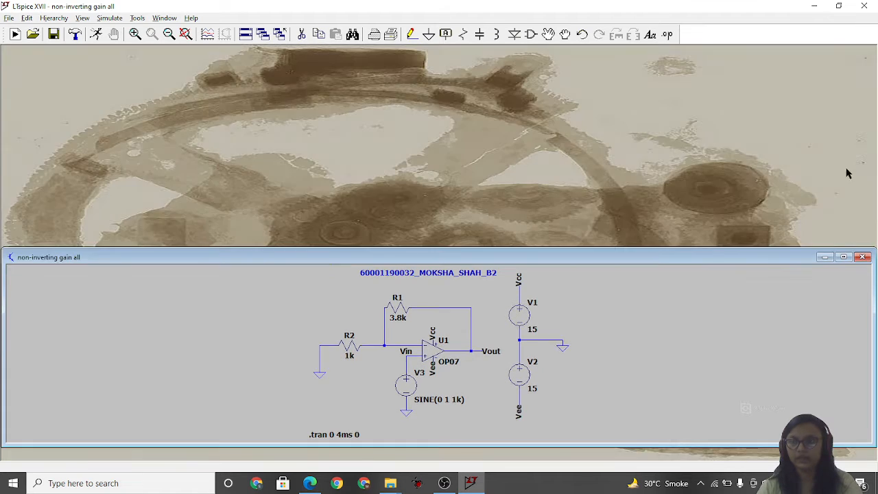
left_click(844, 256)
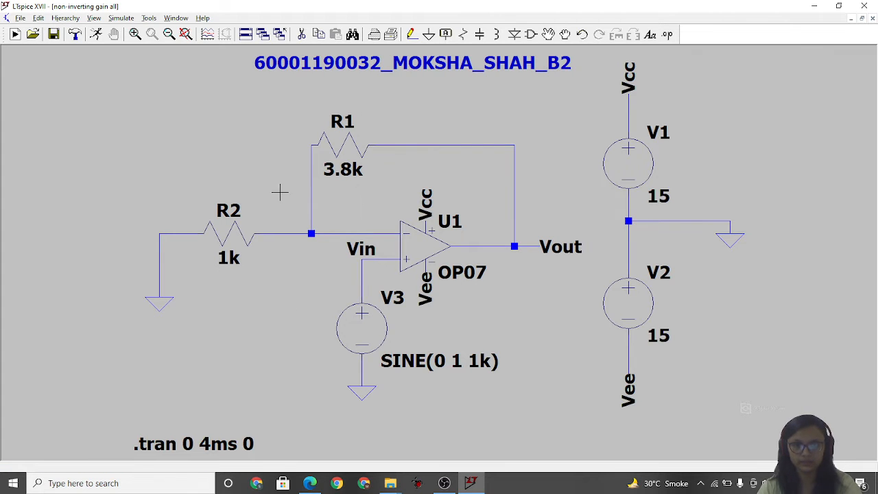
Set the amplitude of sine source V3 to 5 so its value reads SINE(0 5 1k).
right_click(443, 360)
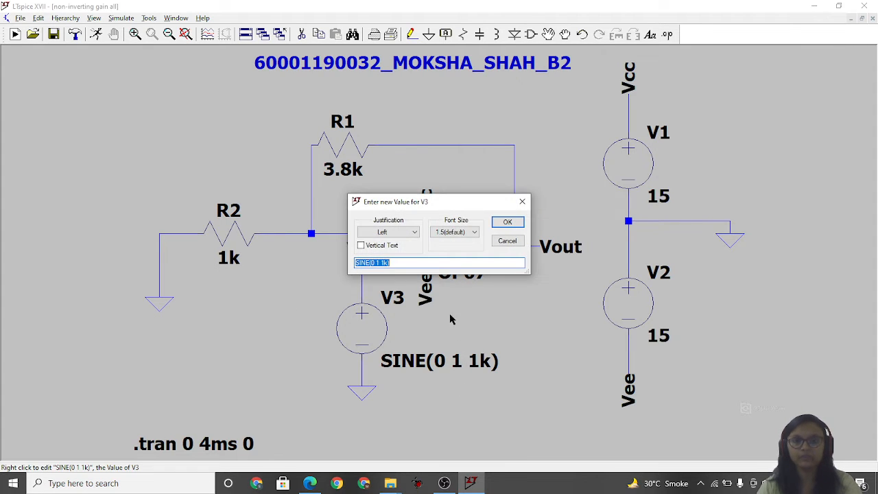
left_click(377, 261)
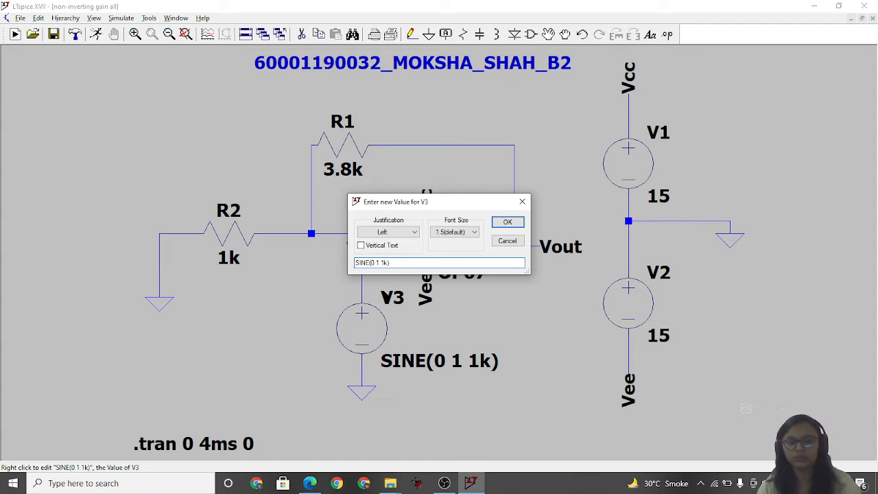
key("BackSpace")
type("5")
key("Return")
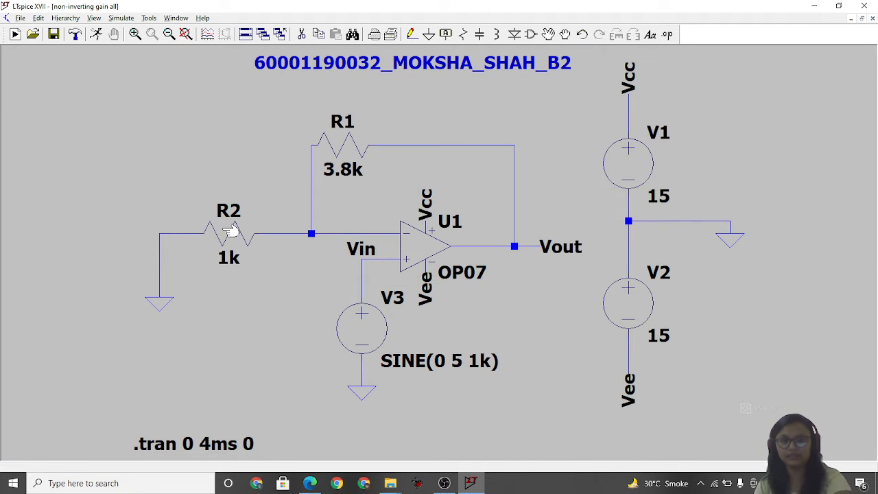
Simulate the circuit with the 5 V input and plot the Vin and Vout waveforms.
left_click(95, 35)
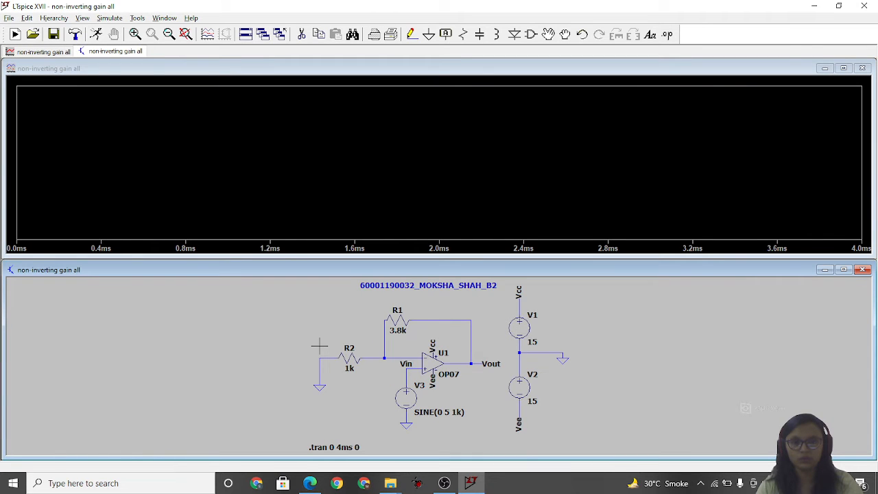
left_click(410, 370)
left_click(479, 363)
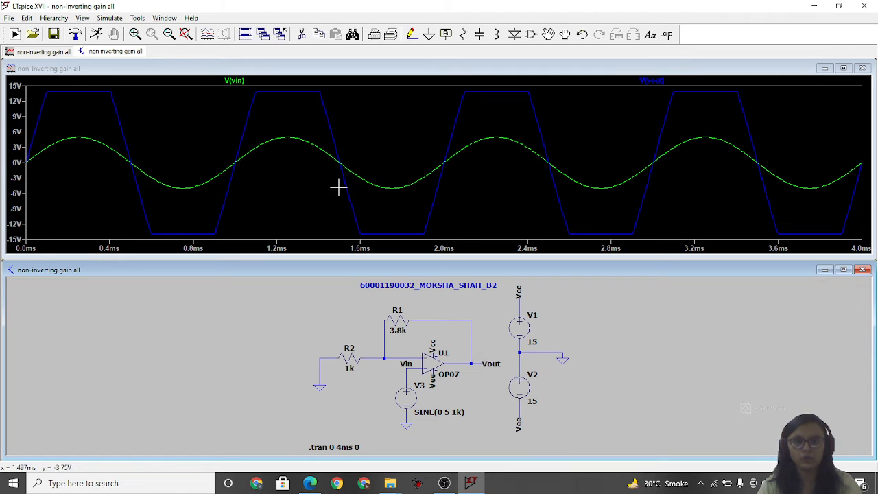
Attach a cursor to the V(vout) trace and measure its clipped peak at about 2.26 ms.
left_click(655, 81)
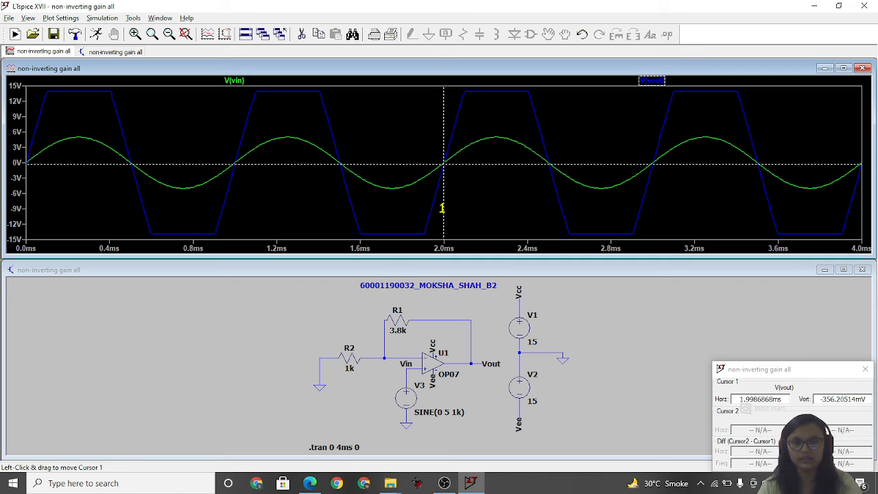
left_click_drag(445, 205, 498, 209)
left_click_drag(801, 376, 755, 328)
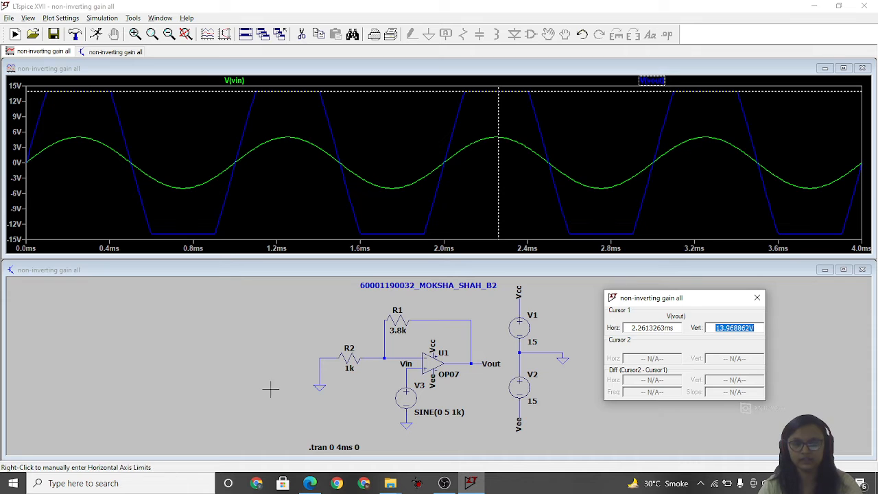
Switch to the PDF lab report in Edge and view the inverting amplifier's parameter sweep waveforms.
left_click(309, 483)
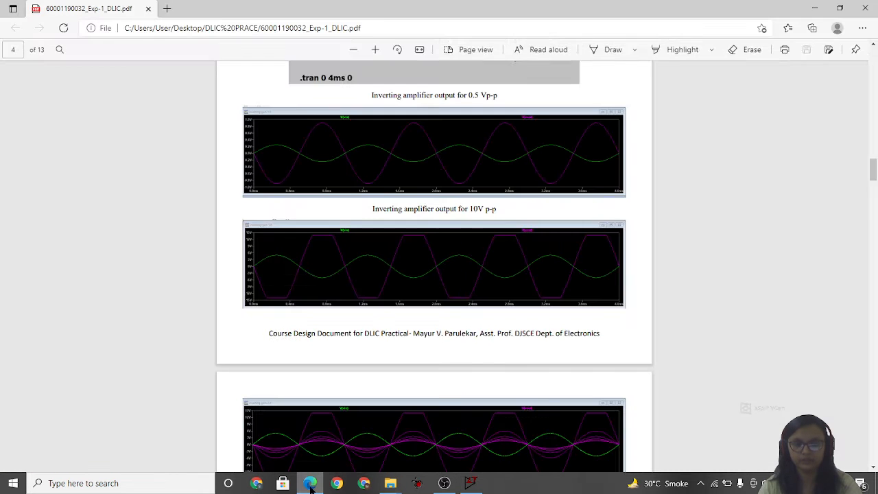
scroll(480, 315, "down", 2)
scroll(471, 279, "down", 3)
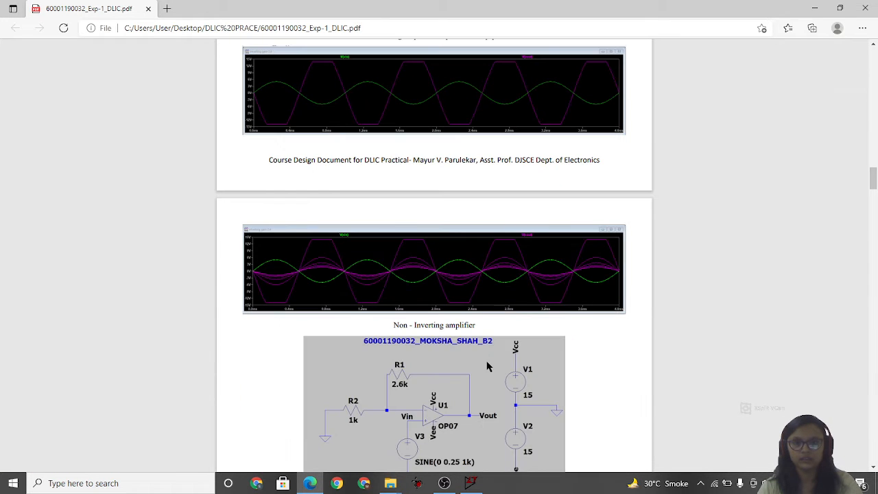
Return to LTspice and close the cursor readout, the waveform plot and the non-inverting schematic without saving changes.
left_click(470, 483)
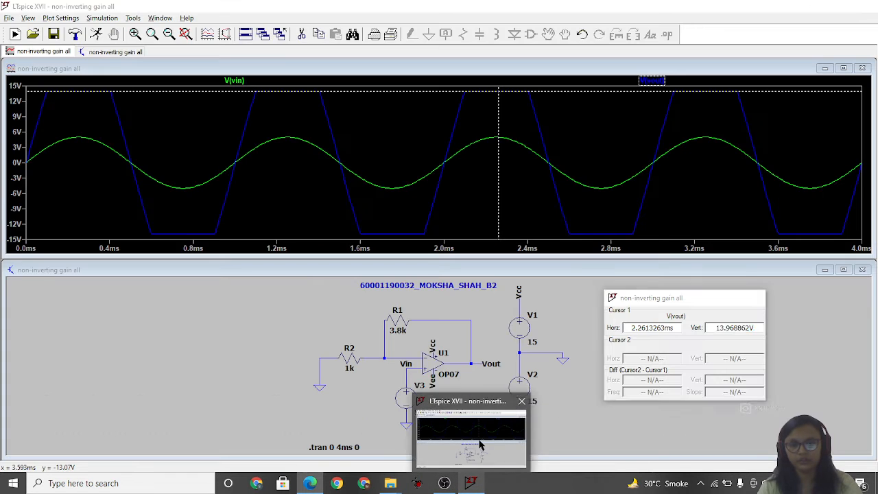
left_click(757, 297)
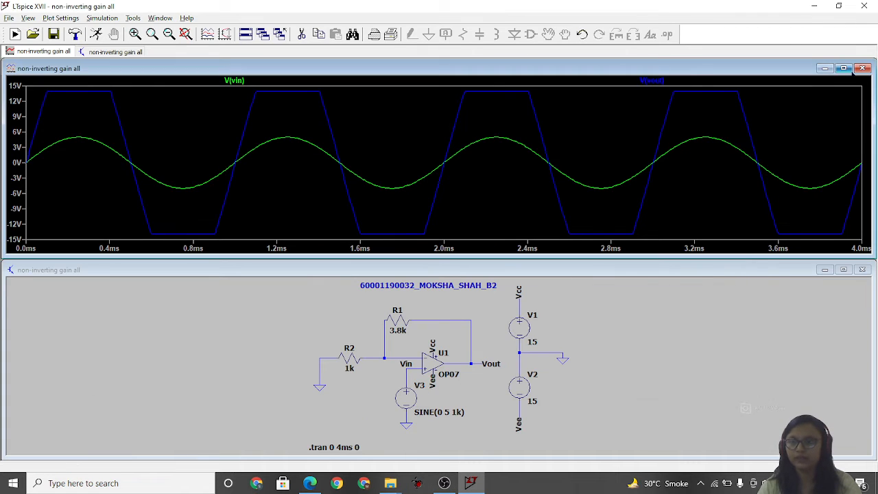
left_click(862, 69)
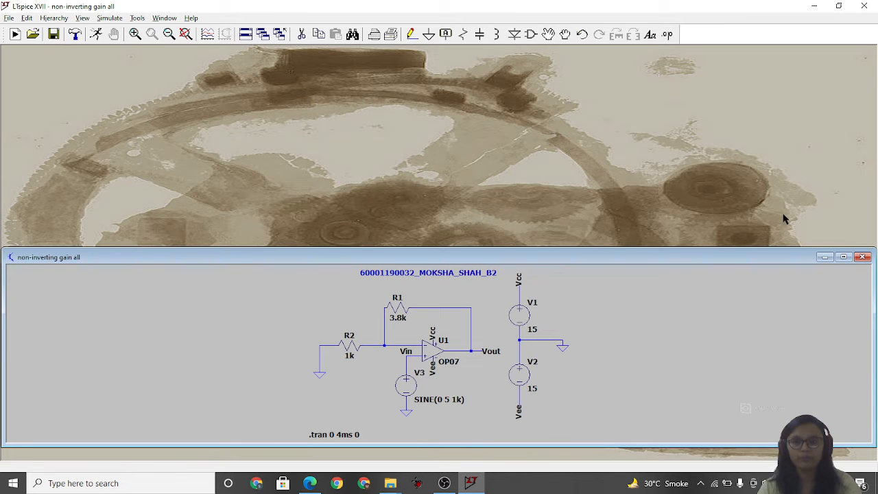
left_click(862, 257)
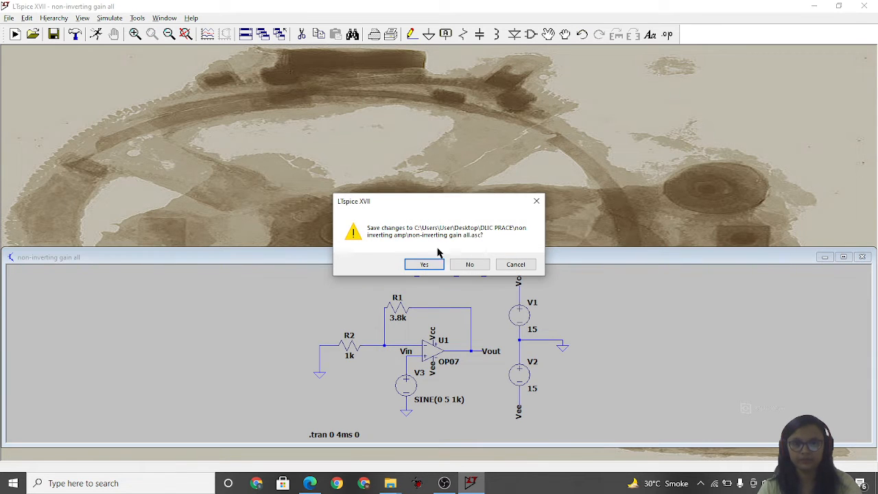
left_click(464, 265)
Open the schematic "inverting gain _para sweep" from the Invertin amp folder in DLIC PRACE.
left_click(14, 21)
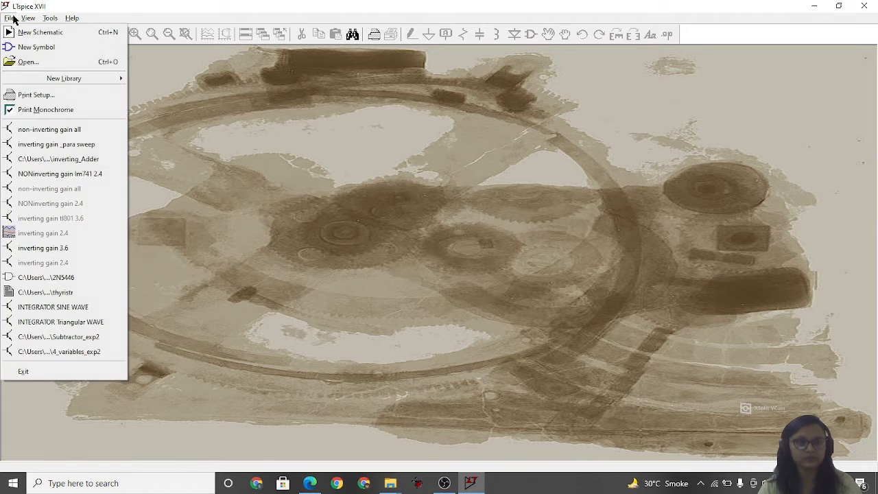
left_click(21, 64)
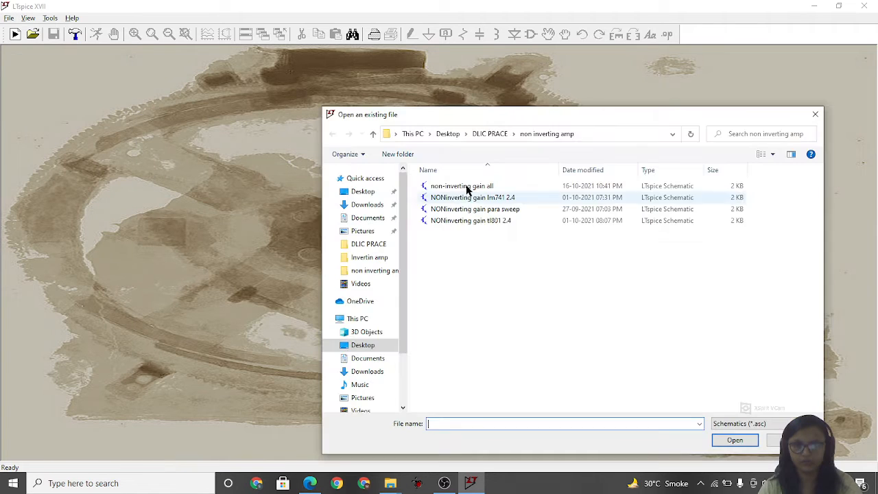
left_click(491, 135)
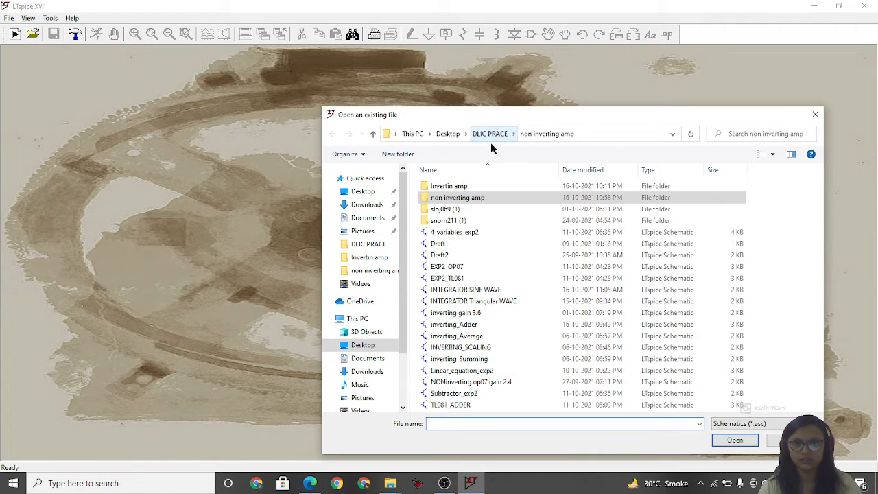
double_click(474, 186)
left_click(474, 194)
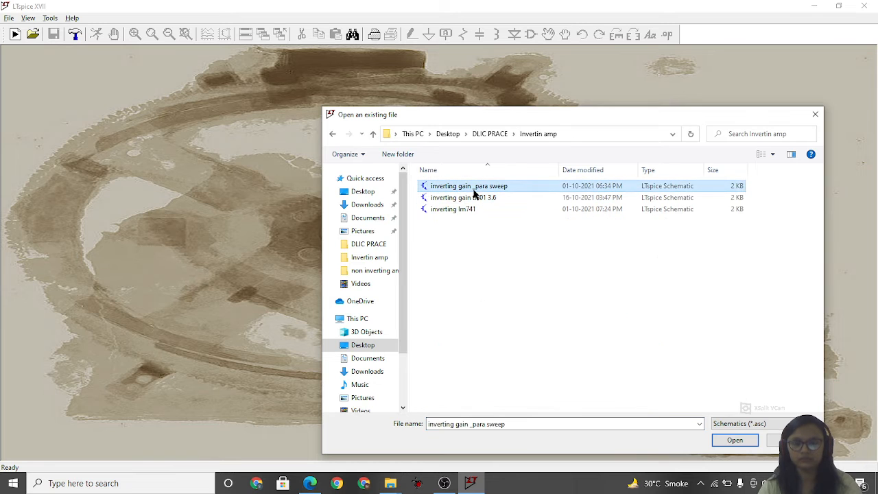
left_click(733, 440)
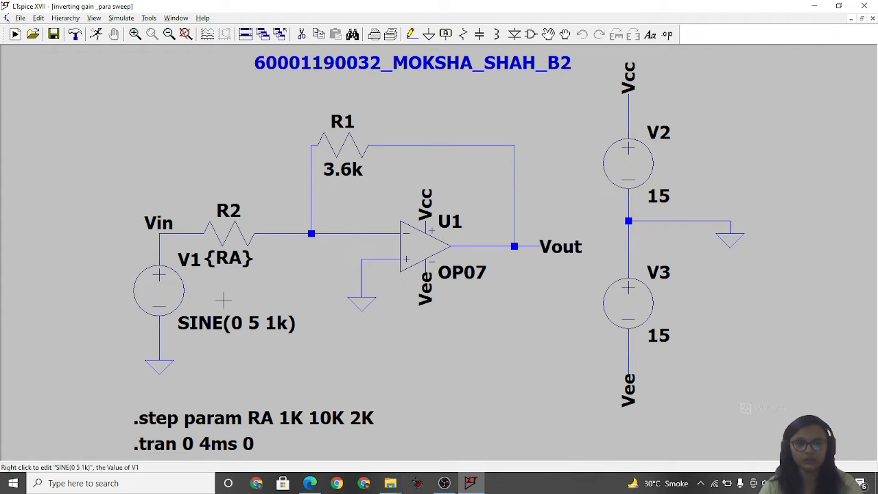
Inspect the value entry of resistor R2 and the SPICE directive option for adding text to the schematic.
right_click(223, 258)
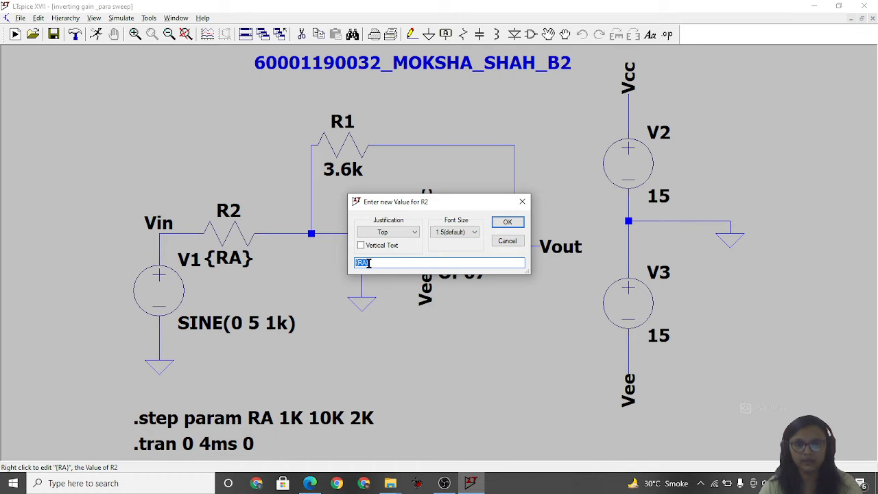
left_click(506, 223)
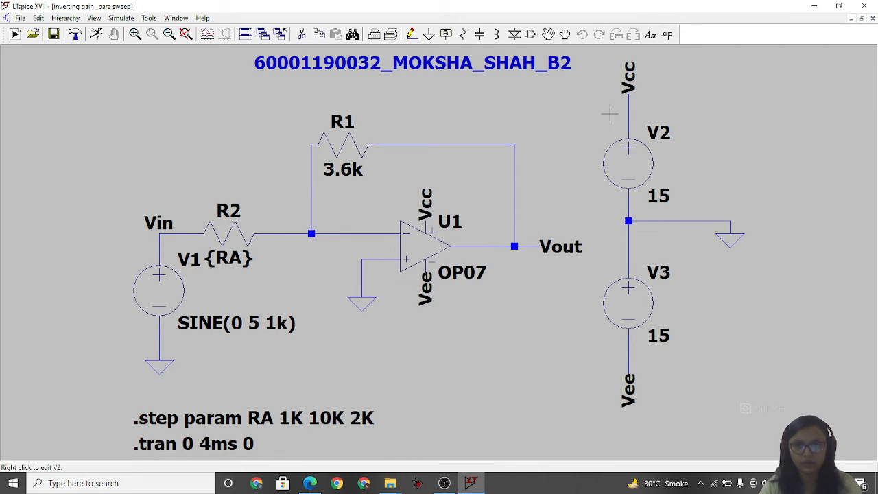
left_click(650, 34)
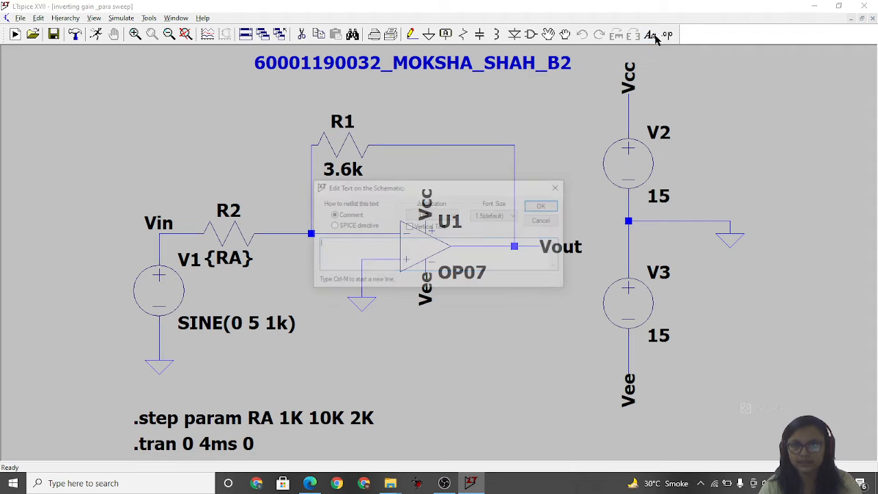
left_click(332, 226)
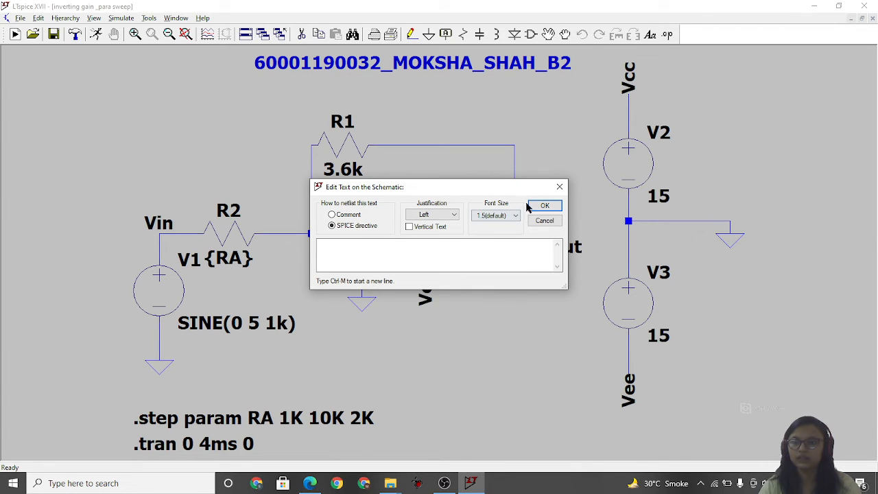
left_click(549, 205)
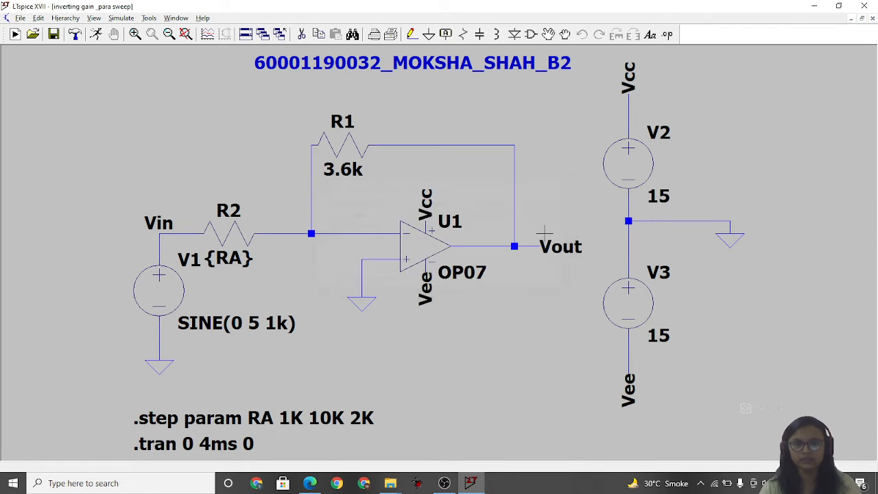
Run the RA parameter sweep simulation and plot the Vin and Vout waveforms.
left_click(95, 37)
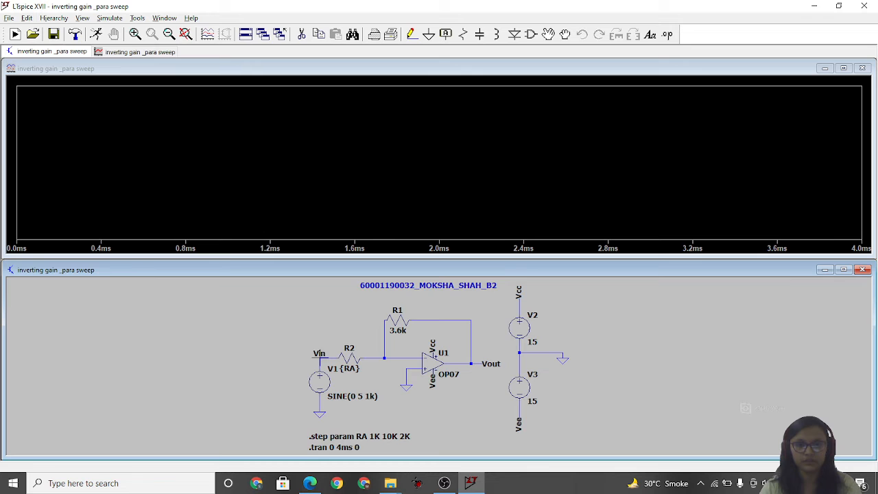
left_click(320, 354)
left_click(482, 364)
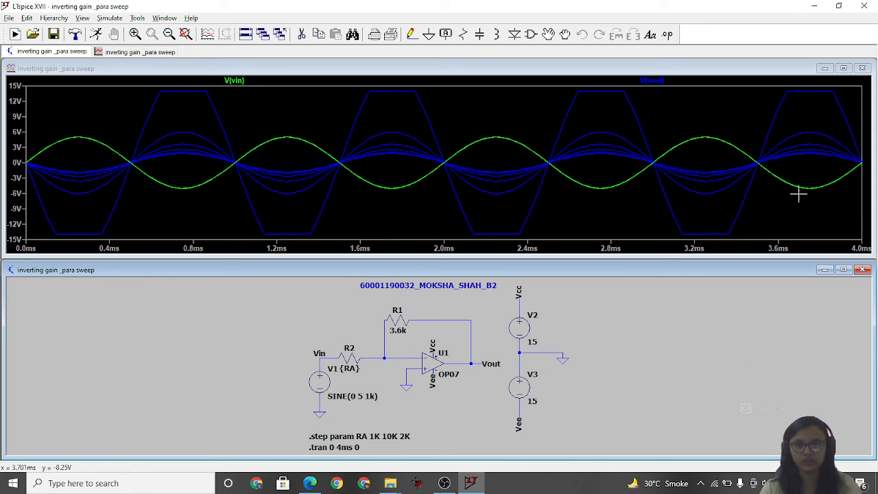
Switch to the lab report in Edge and enlarge the page to examine the inverting amplifier's parameter sweep plot.
left_click(312, 484)
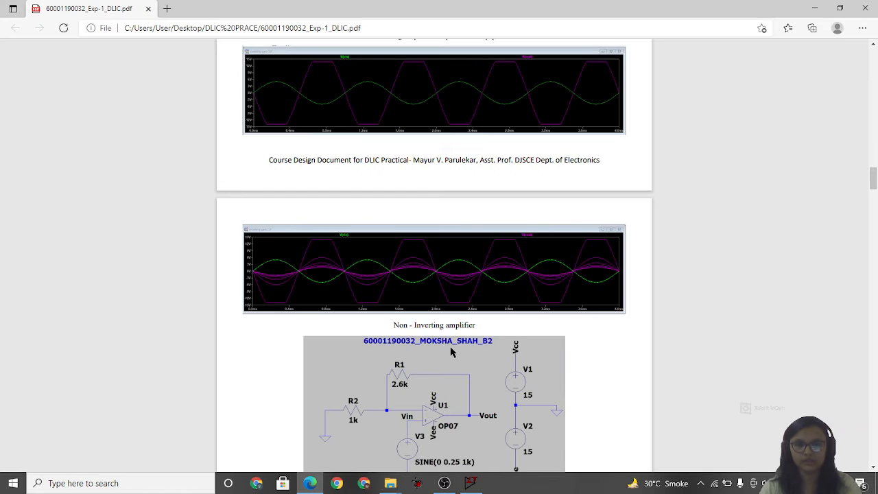
mouse_move(413, 39)
left_click(375, 50)
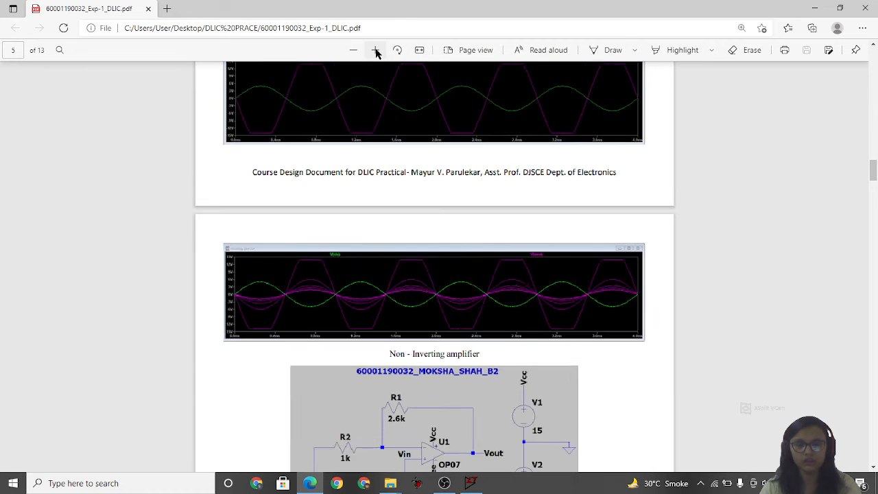
left_click(375, 50)
left_click(375, 50)
left_click(376, 50)
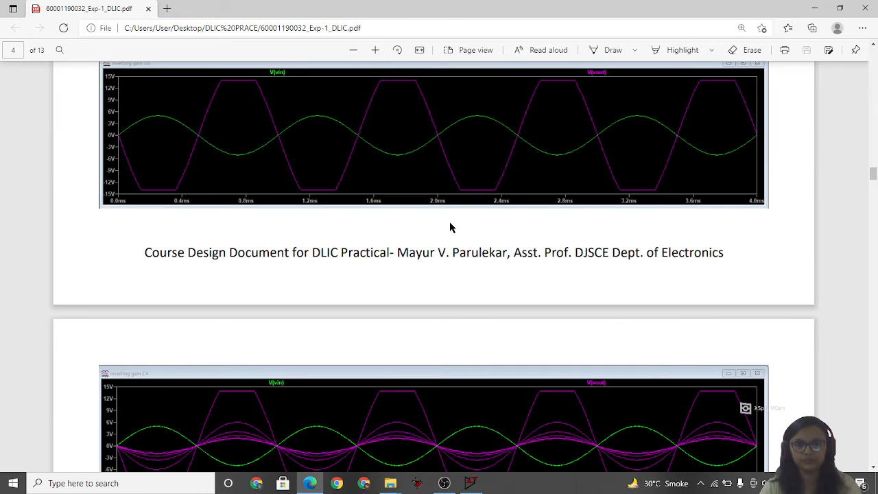
scroll(449, 226, "down", 4)
scroll(449, 226, "up", 2)
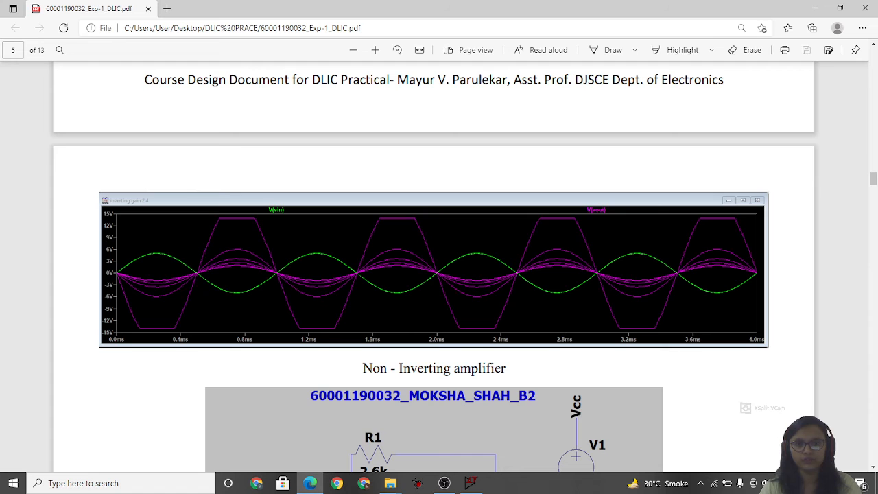
Review the report's non-inverting amplifier schematic with R1 of 2.6k and its output waveforms for 0.5 V and 10 V p-p.
scroll(537, 267, "down", 3)
scroll(551, 231, "down", 1)
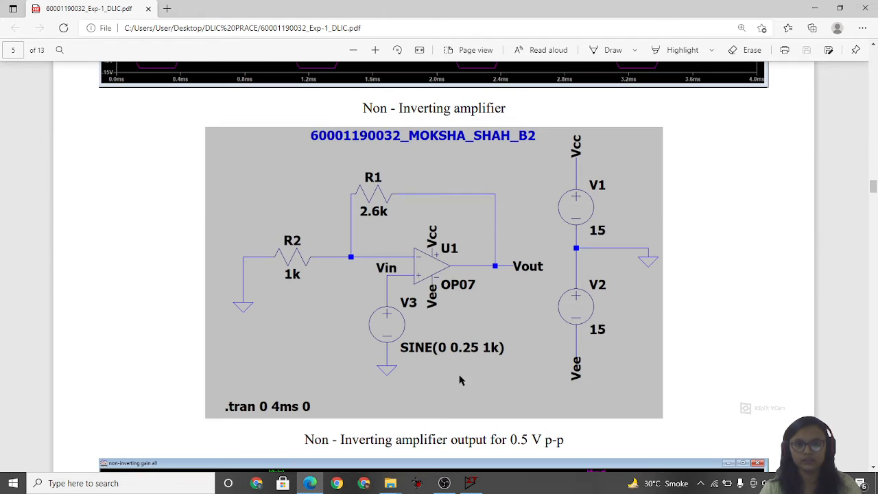
scroll(480, 278, "down", 1)
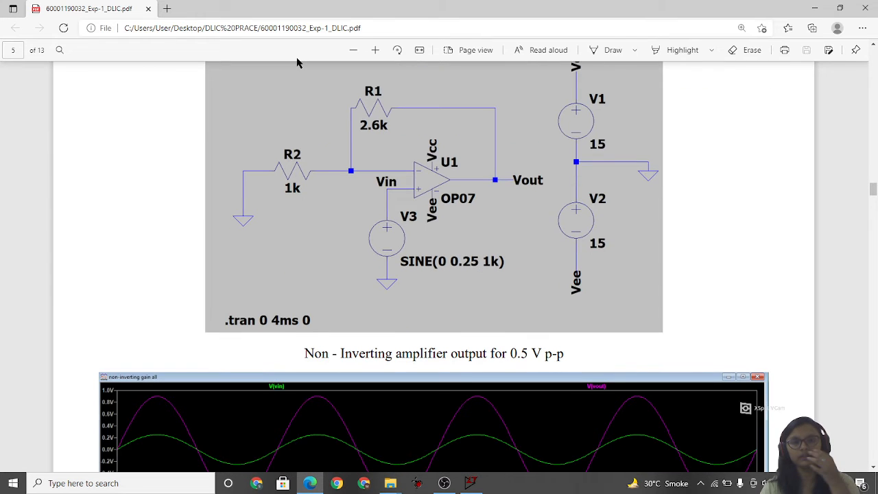
scroll(446, 293, "down", 2)
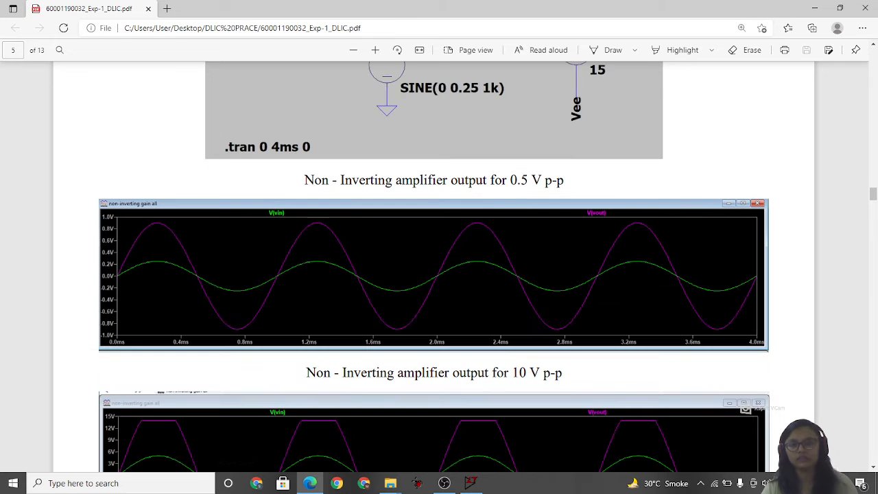
scroll(528, 183, "down", 2)
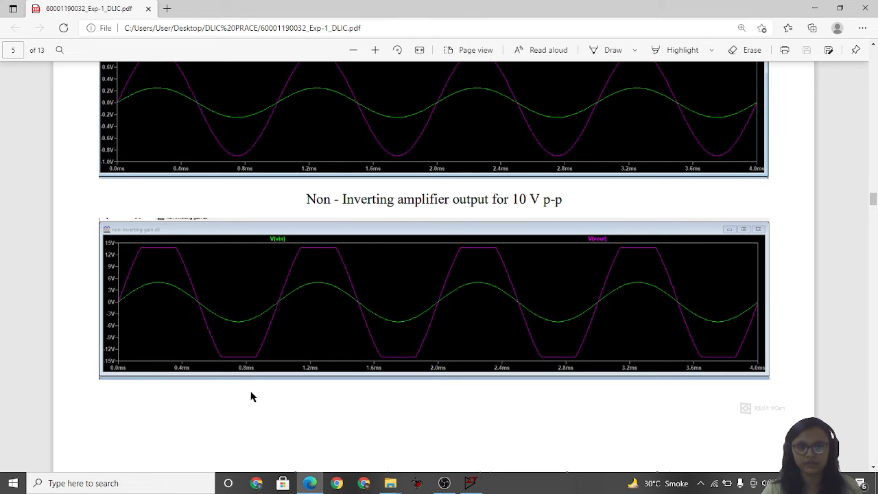
scroll(582, 357, "down", 2)
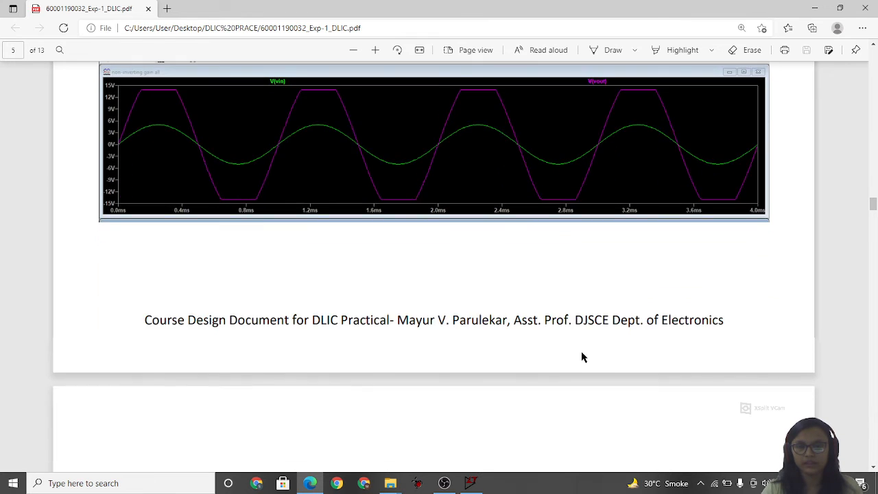
Examine the non-inverting parameter sweep plot and the inverting and non-inverting observation tables before the gain of 4.8 section.
scroll(581, 357, "down", 3)
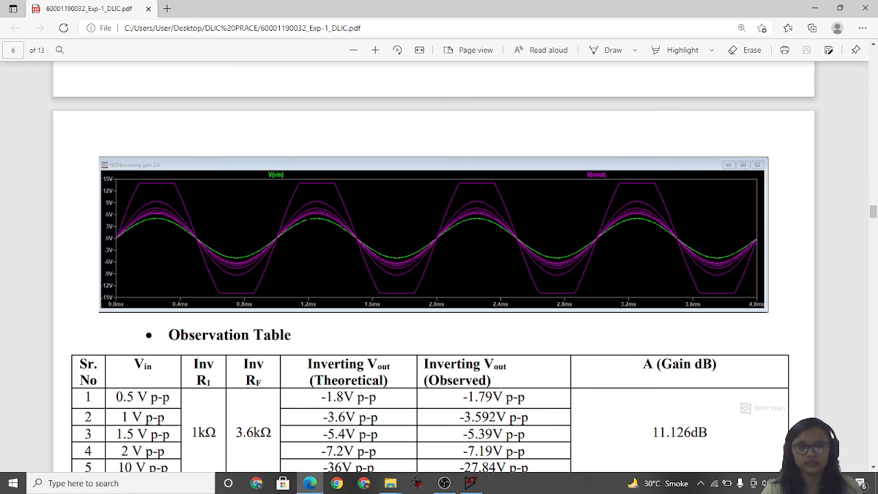
scroll(652, 226, "down", 4)
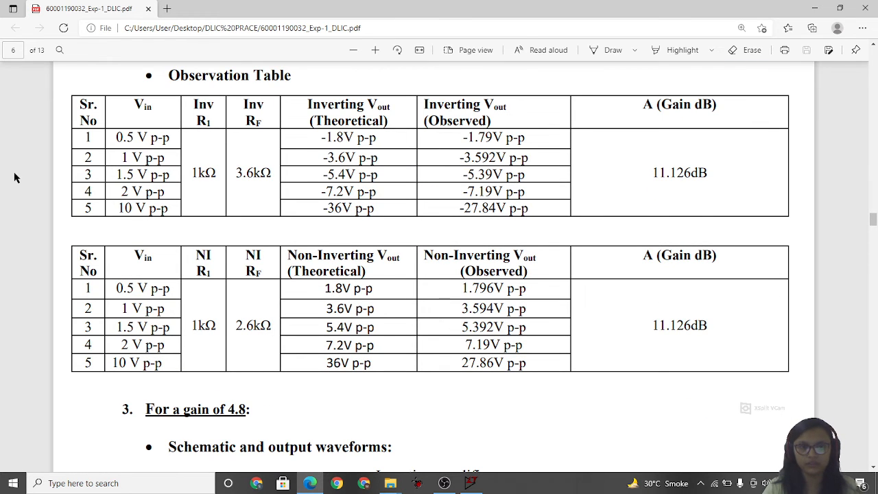
scroll(437, 409, "down", 1)
scroll(437, 409, "down", 1)
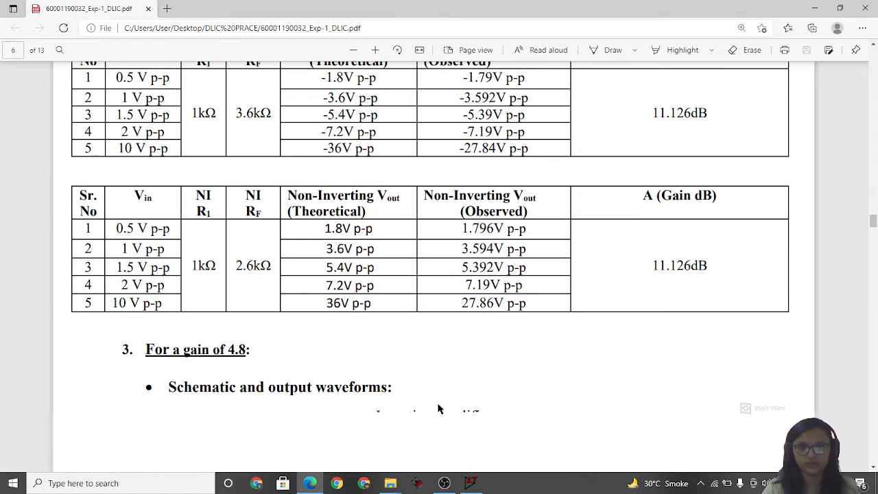
Review the report's gain of 4.8 section, including its schematic, waveforms and observation tables, and the op-amp performance parameters table.
scroll(439, 408, "down", 3)
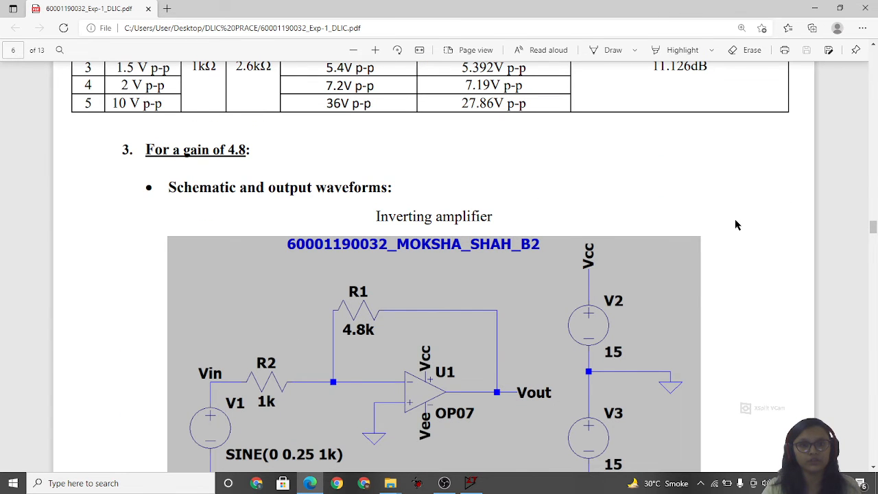
scroll(734, 223, "down", 3)
scroll(298, 254, "down", 1)
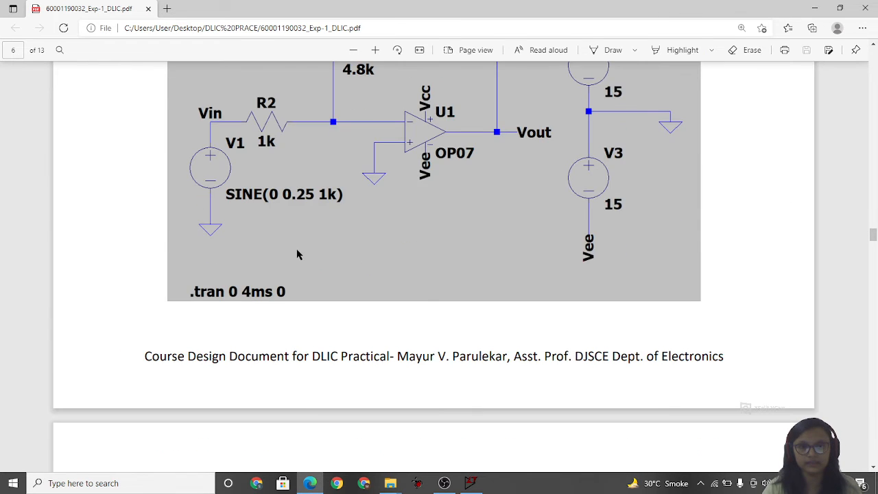
scroll(501, 372, "up", 1)
scroll(502, 374, "down", 6)
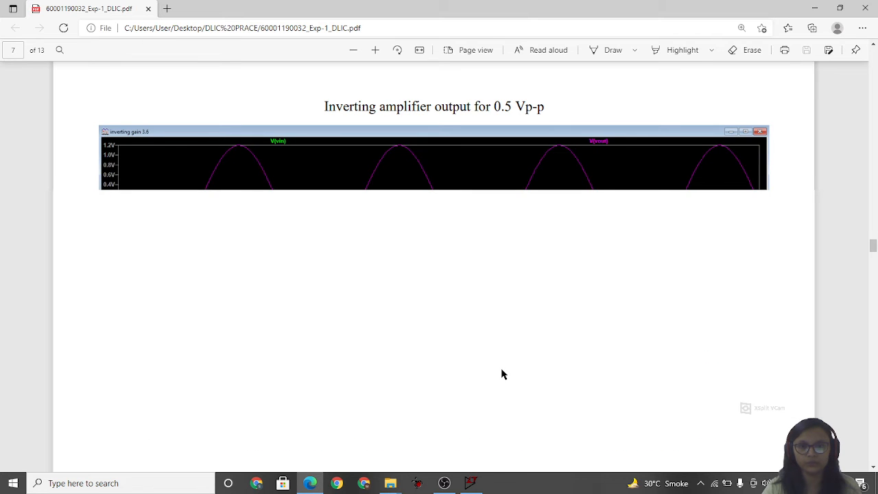
scroll(501, 374, "down", 7)
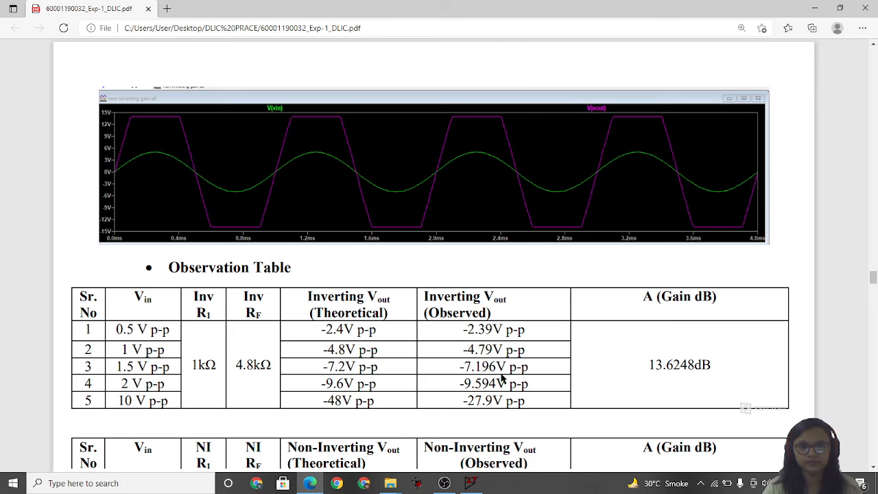
scroll(501, 378, "down", 5)
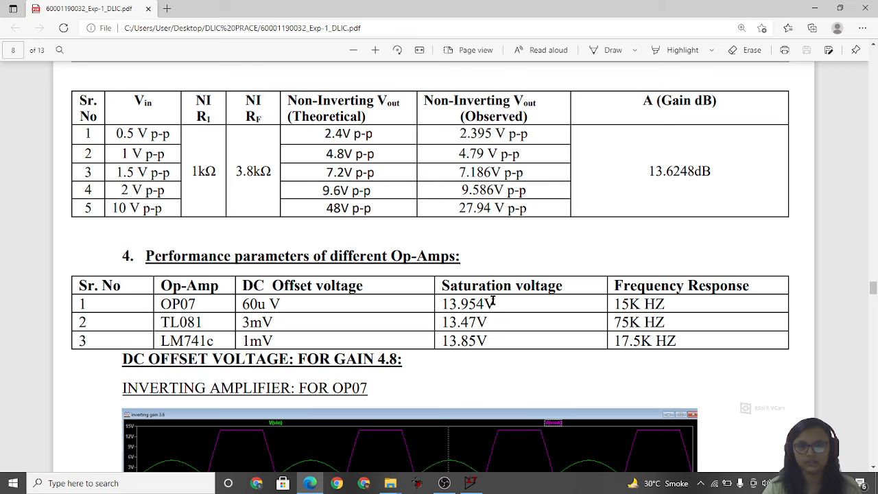
Leave the lab report for LTspice and close the inverting parameter sweep's waveform plot and schematic.
scroll(416, 302, "down", 1)
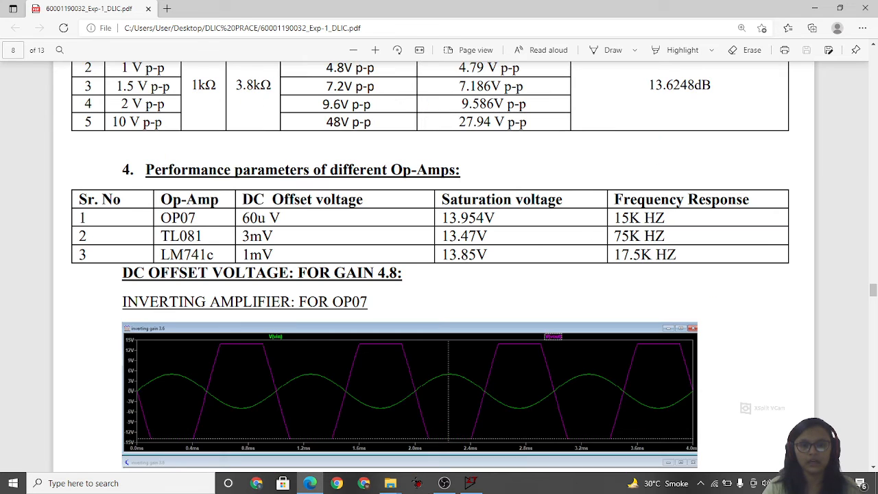
left_click(815, 8)
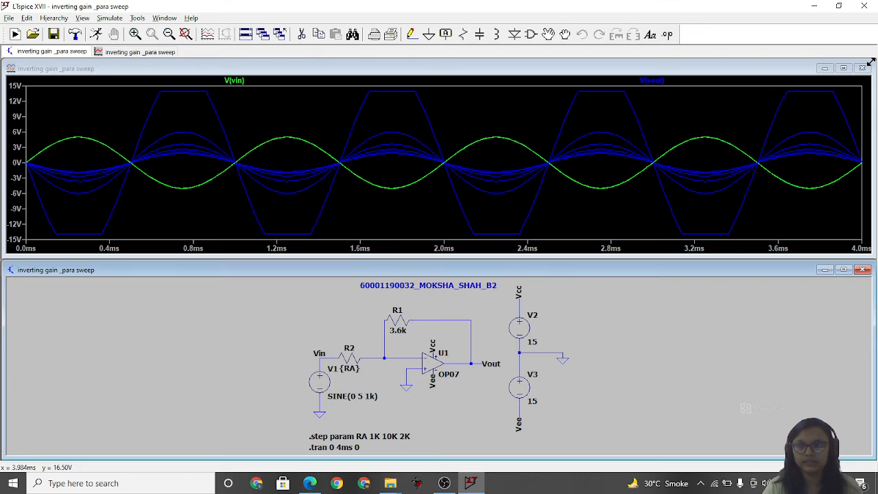
left_click(863, 68)
left_click(862, 255)
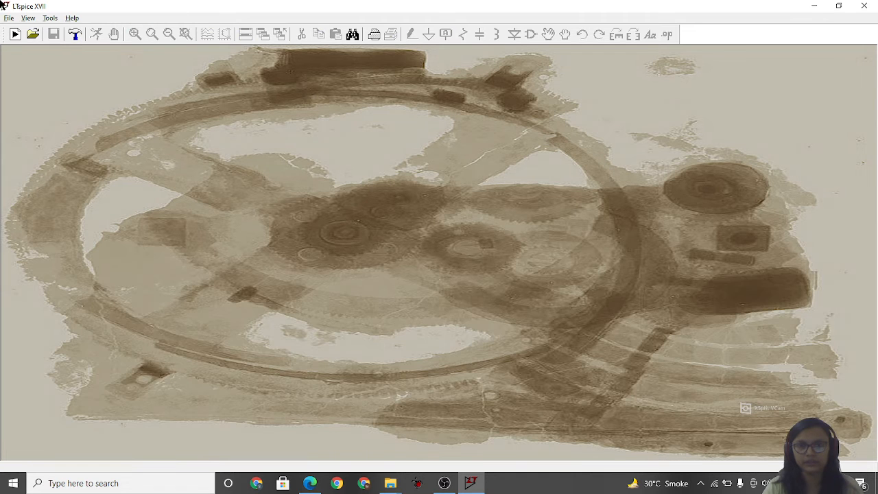
Open the schematic "non-inverting gain all" from the "non inverting amp" folder inside DLIC PRACE.
left_click(9, 18)
left_click(27, 60)
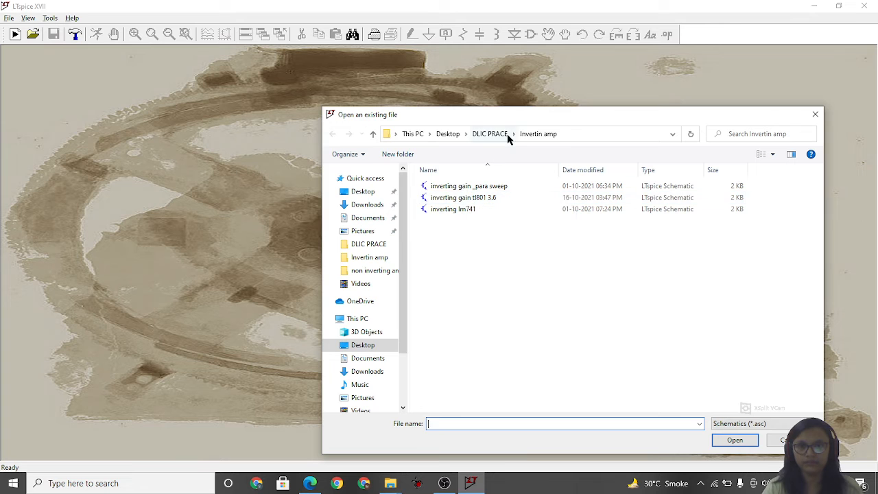
left_click(489, 134)
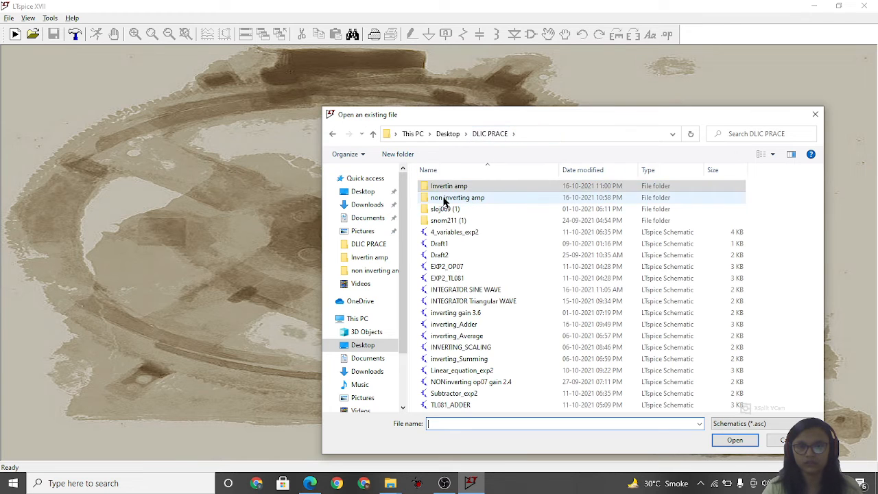
double_click(444, 200)
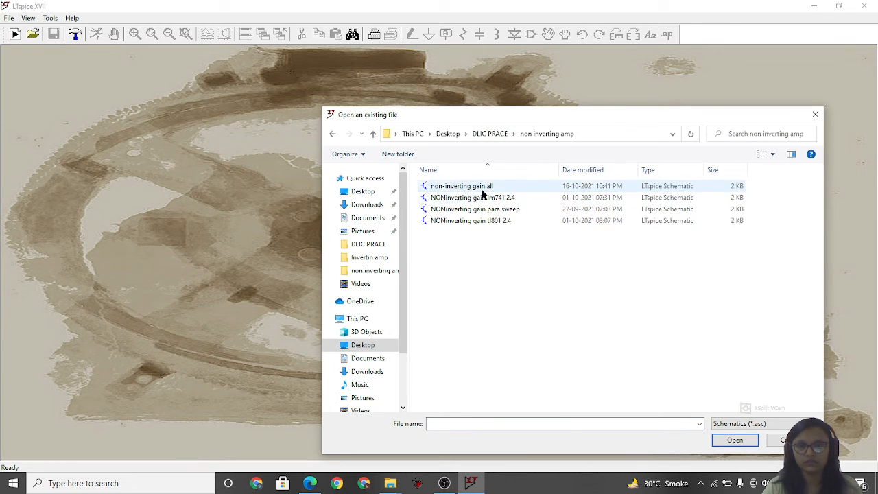
double_click(482, 188)
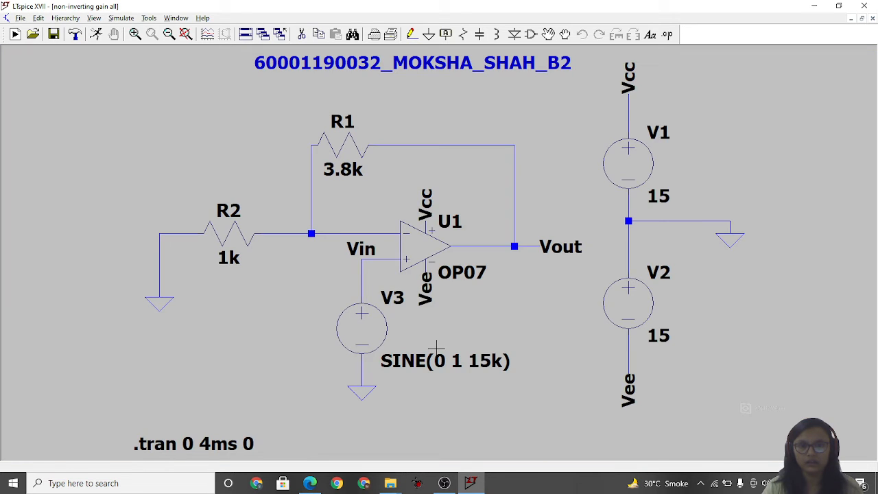
Set the DC offset of source V3 to 60u.
right_click(436, 349)
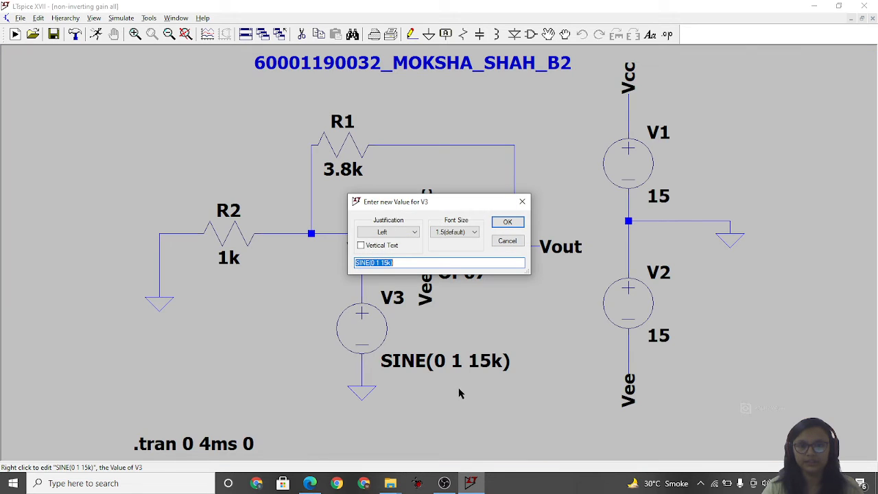
left_click(381, 262)
type("60")
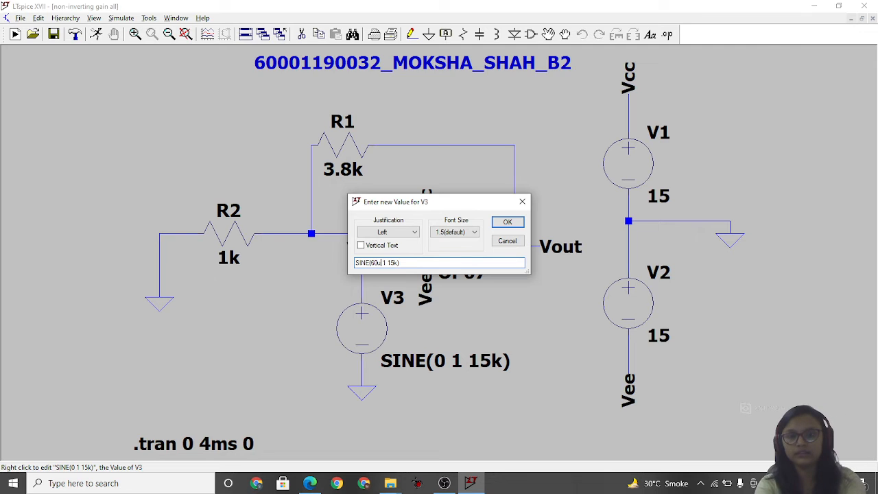
type("u")
key("Return")
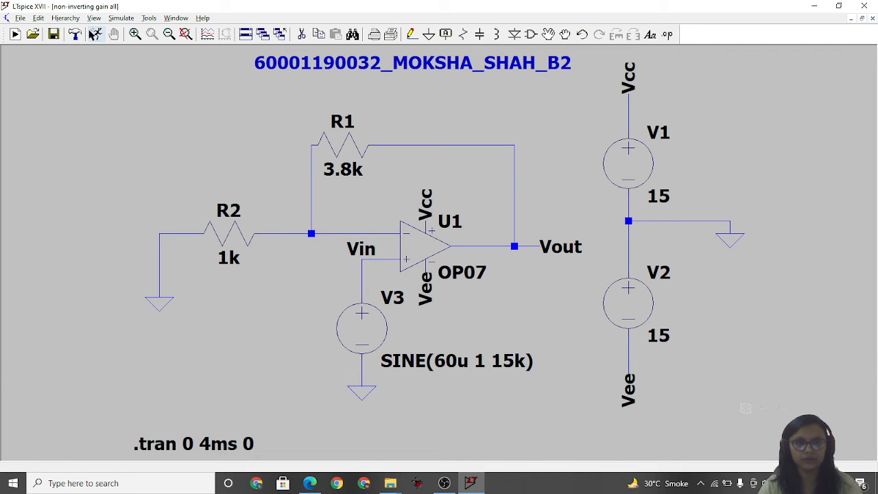
Run the simulation with the 15k source frequency and plot Vin, and close the waveform window.
left_click(90, 32)
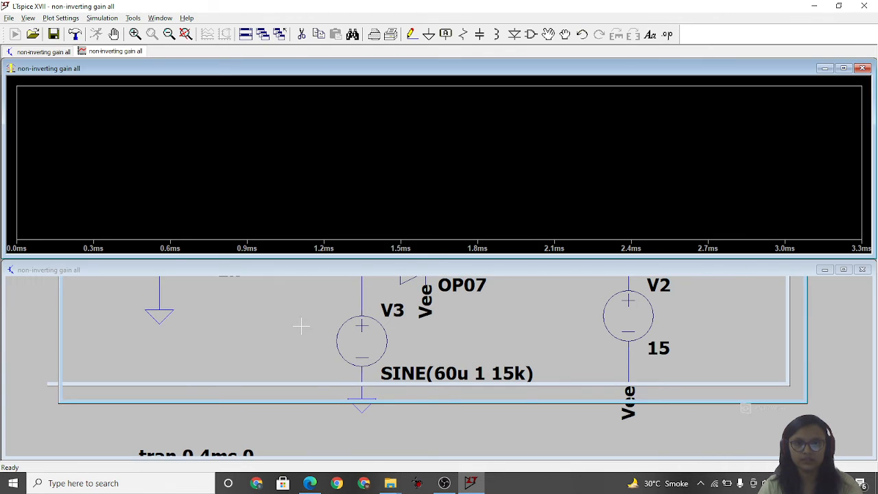
left_click(408, 365)
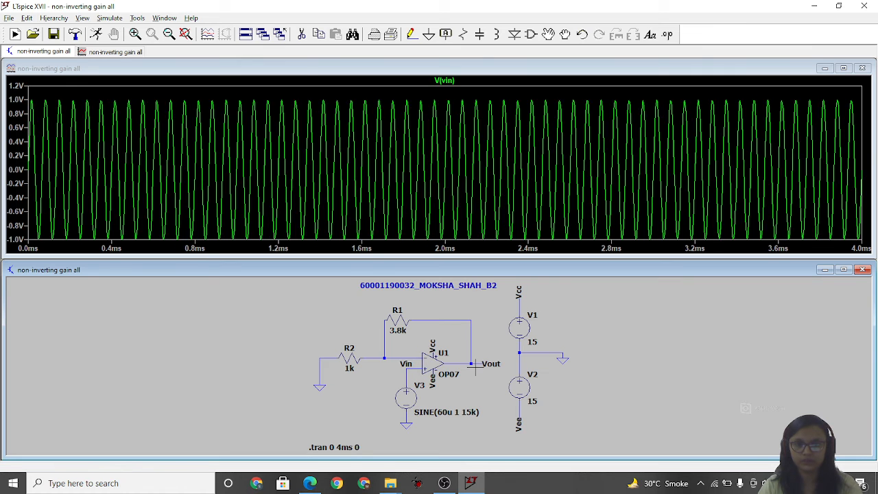
left_click(862, 68)
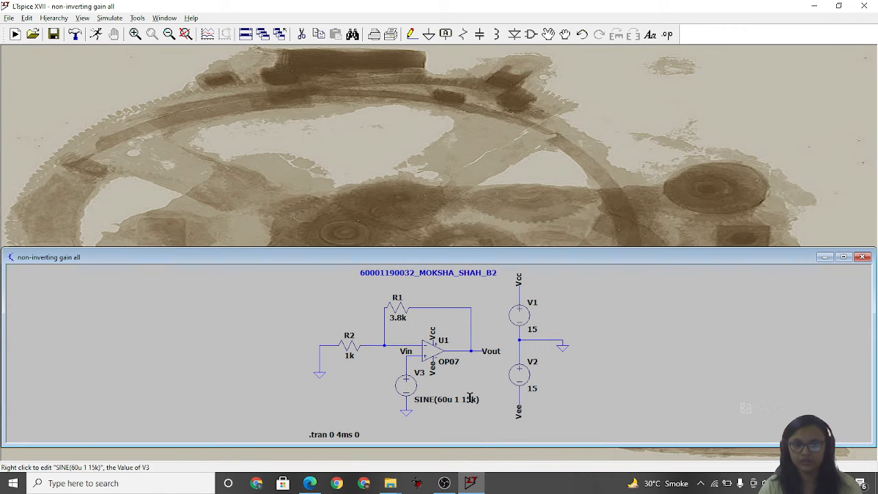
Set the frequency of source V3 to 1k, giving SINE(60u 1 1k).
right_click(470, 398)
left_click(392, 262)
key("BackSpace")
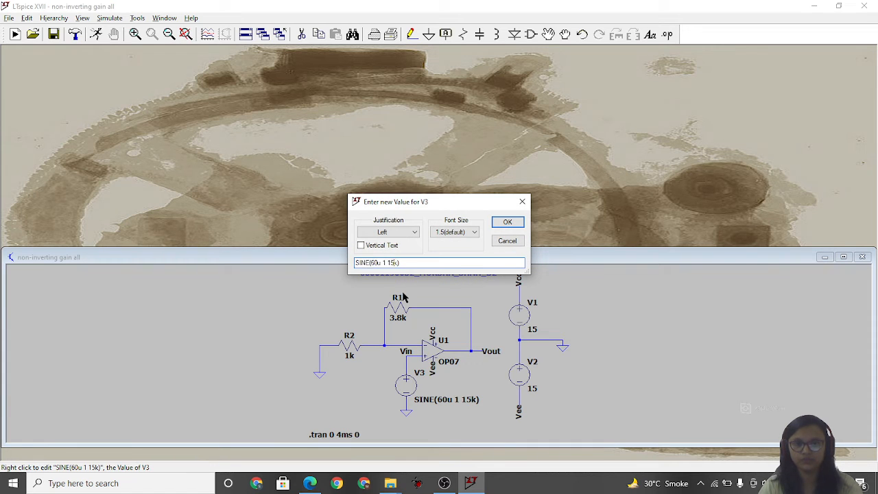
key("Return")
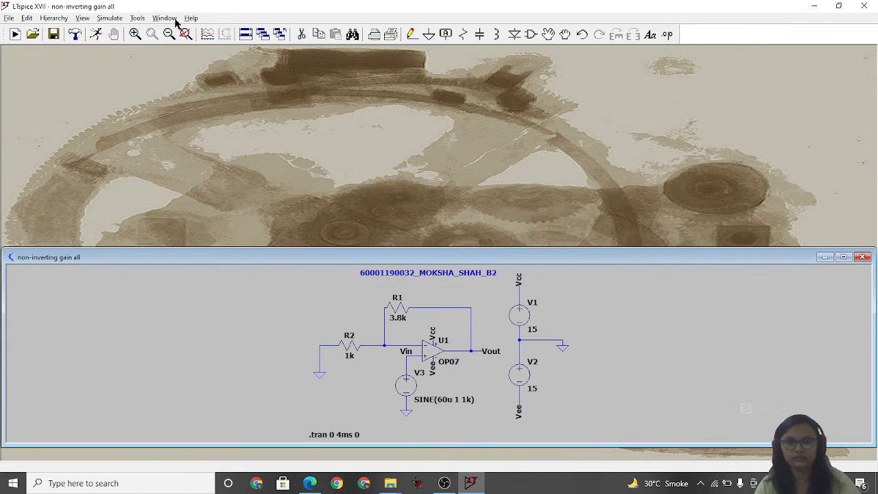
Run the transient simulation of the non-inverting amplifier and plot both Vin and Vout.
left_click(96, 34)
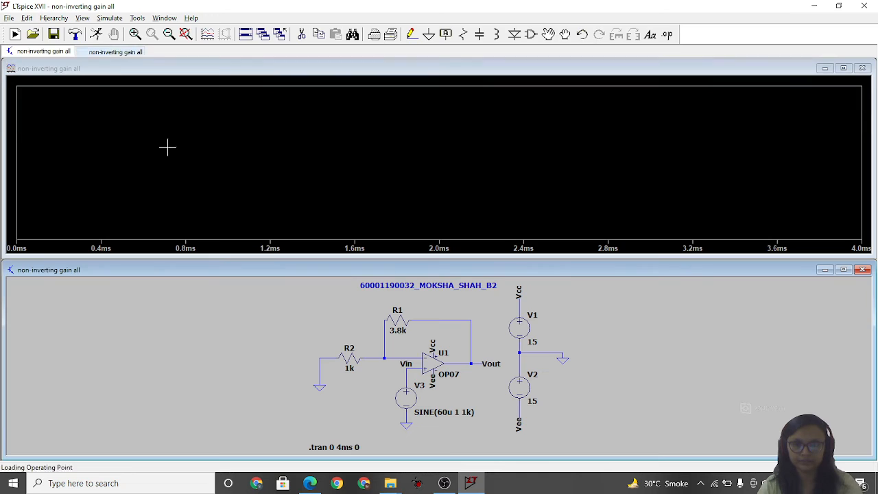
left_click(405, 363)
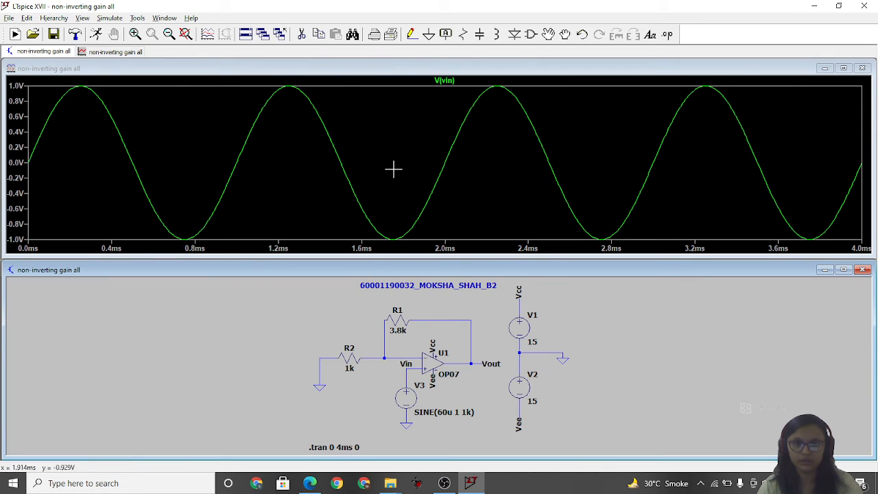
left_click(486, 357)
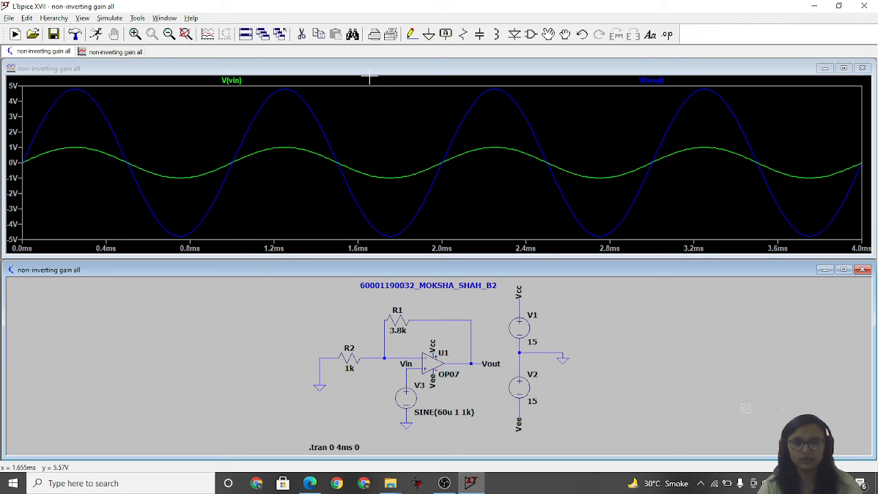
Switch to the lab report in Edge and review the gain 4.8 DC offset waveforms for the OP07 and LM741 amplifiers.
left_click(310, 483)
scroll(453, 279, "down", 4)
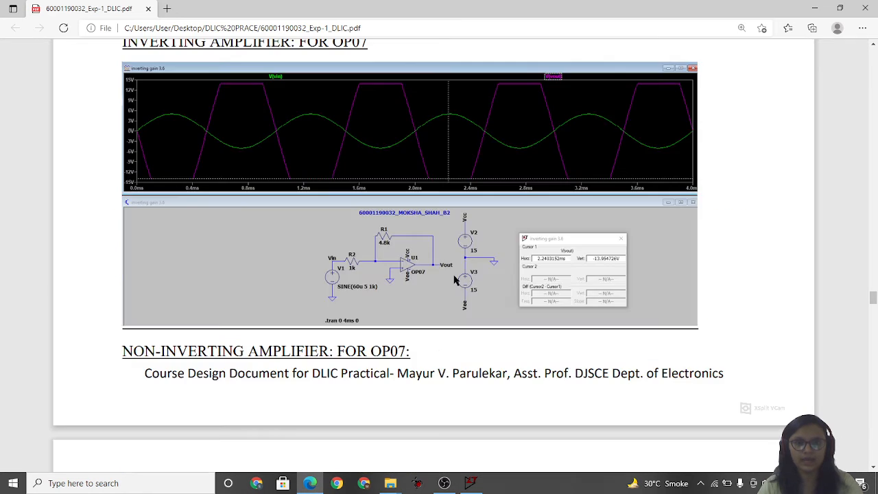
scroll(453, 280, "down", 8)
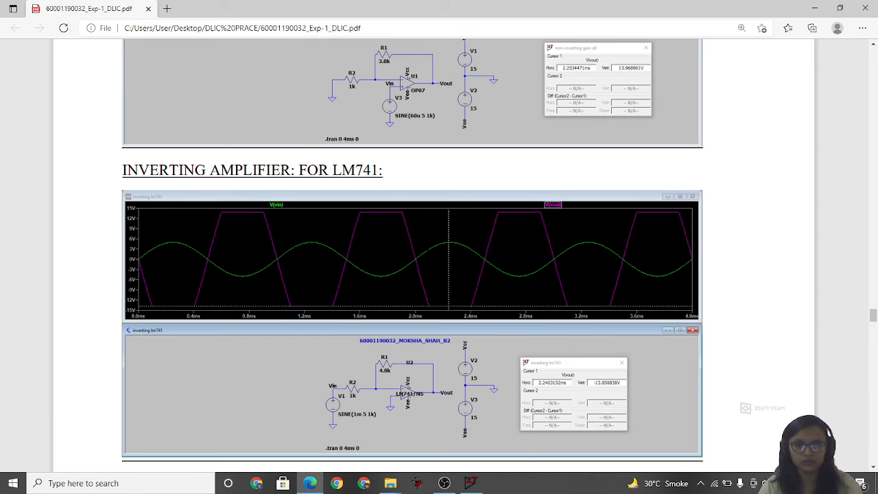
scroll(440, 308, "down", 3)
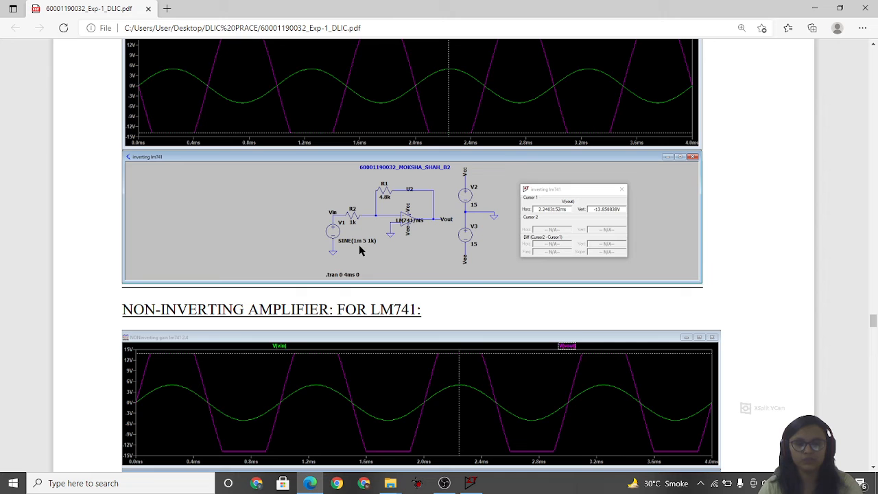
scroll(381, 288, "down", 3)
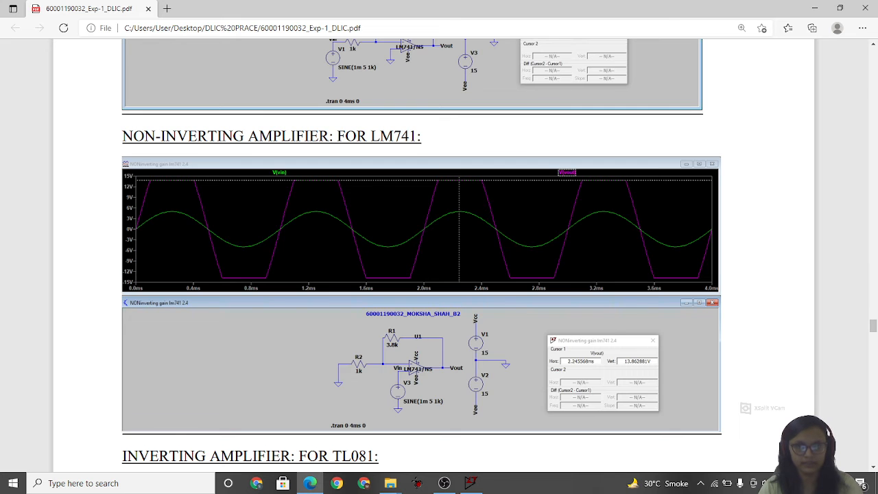
scroll(381, 349, "down", 2)
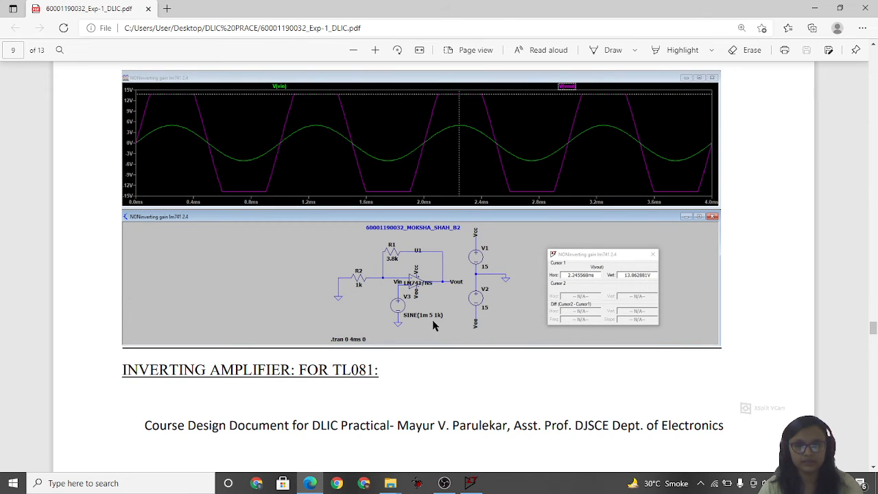
Review the report's TL081 inverting and non-inverting offset waveforms and the OP07 inverting frequency response for gain 4.8.
scroll(427, 362, "down", 4)
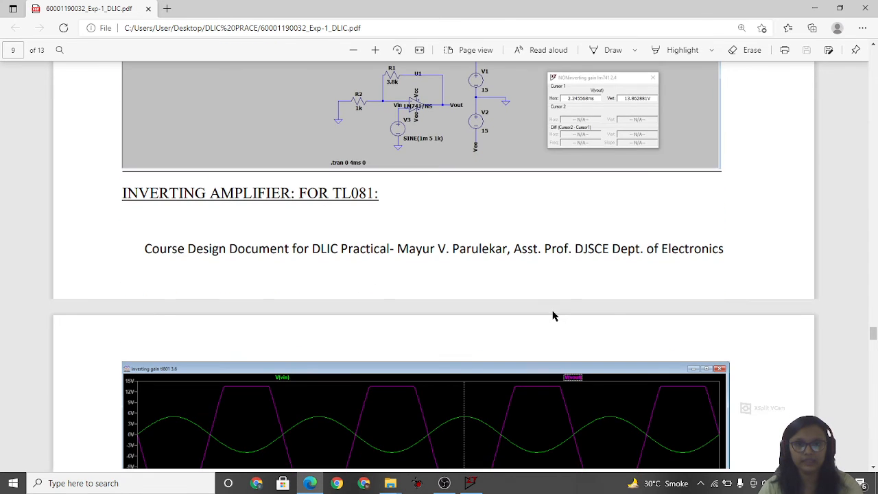
scroll(554, 315, "down", 8)
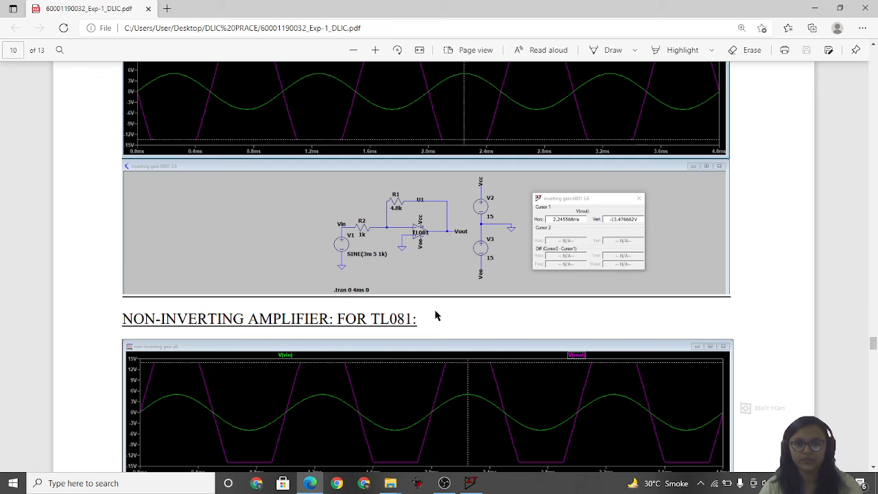
scroll(446, 358, "down", 5)
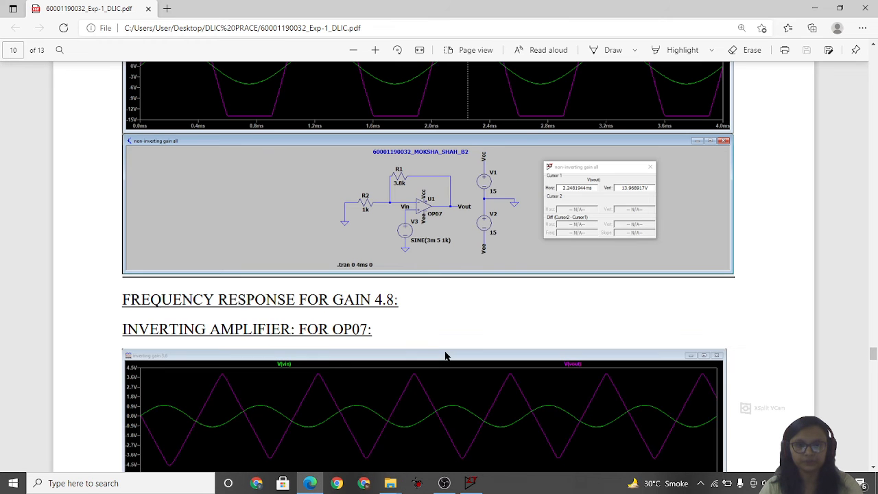
scroll(445, 355, "down", 1)
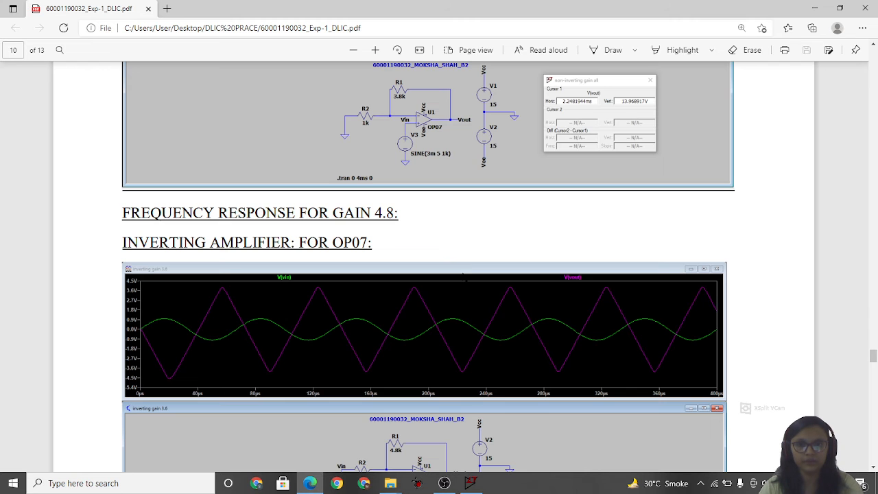
scroll(464, 277, "up", 3)
scroll(463, 276, "down", 1)
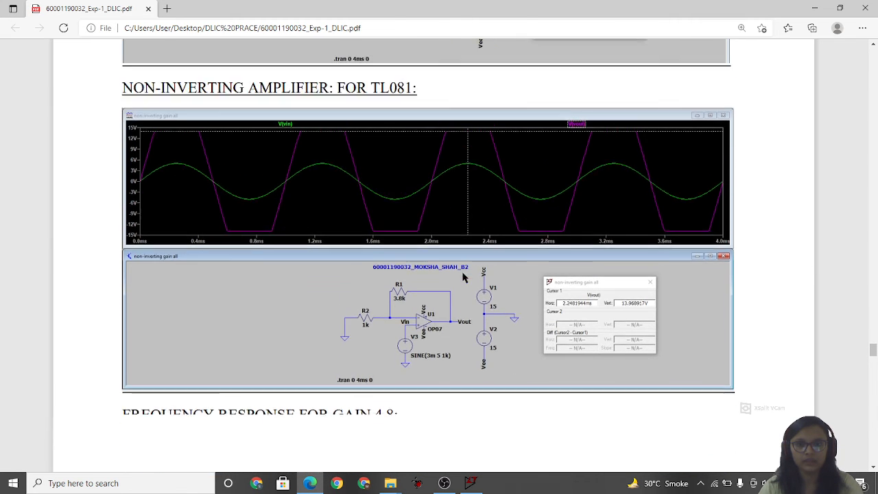
scroll(464, 277, "down", 3)
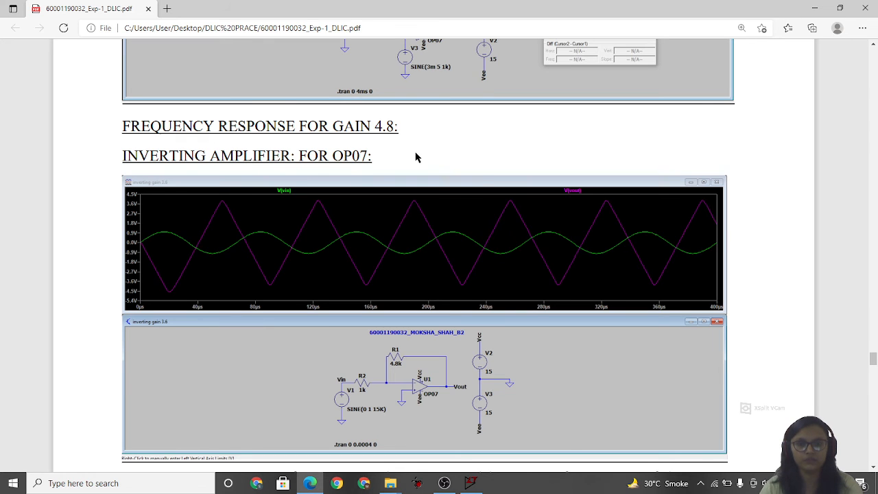
scroll(415, 157, "down", 2)
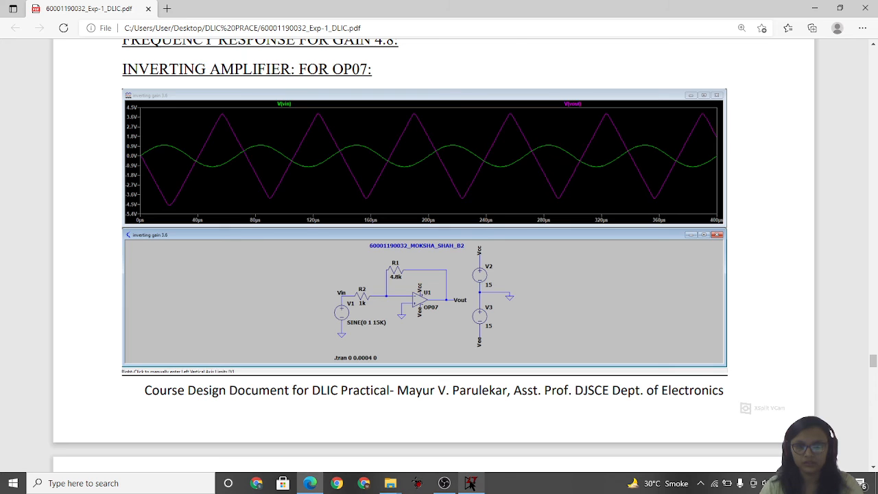
Switch to LTspice, close the non-inverting waveform plot and maximize the schematic.
left_click(470, 483)
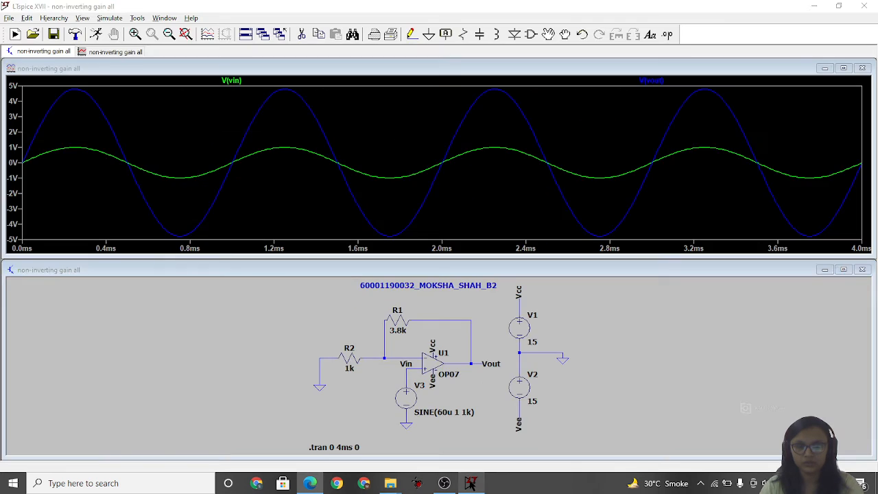
left_click(861, 69)
left_click(842, 269)
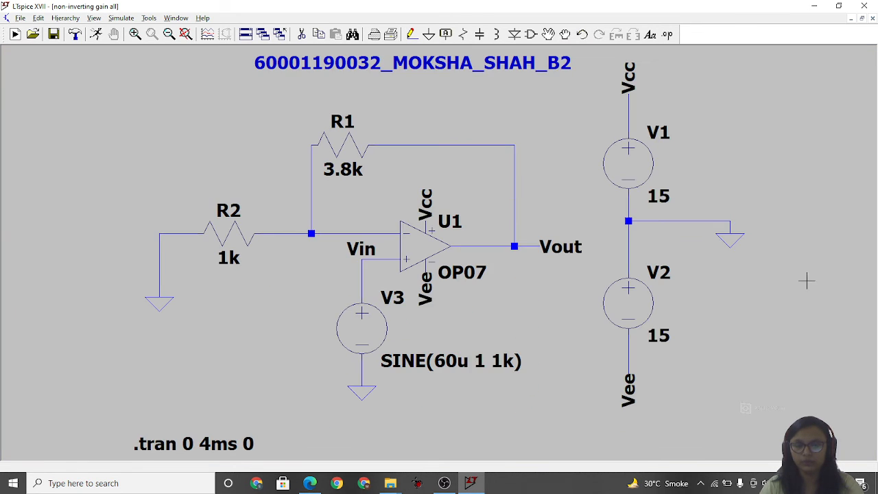
Set the V3 input source to SINE(0 1 15k), with zero DC offset, 1 V amplitude and 15 kHz frequency.
right_click(464, 371)
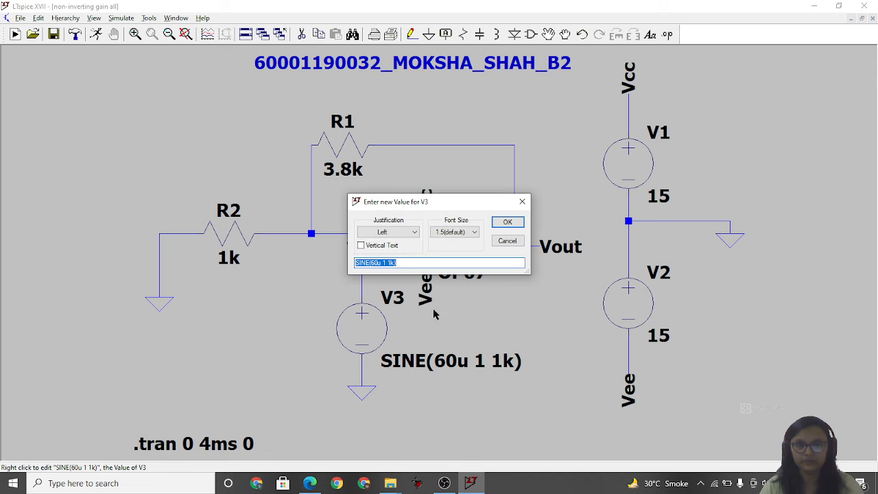
left_click(382, 262)
key("BackSpace")
key("BackSpace")
key("BackSpace")
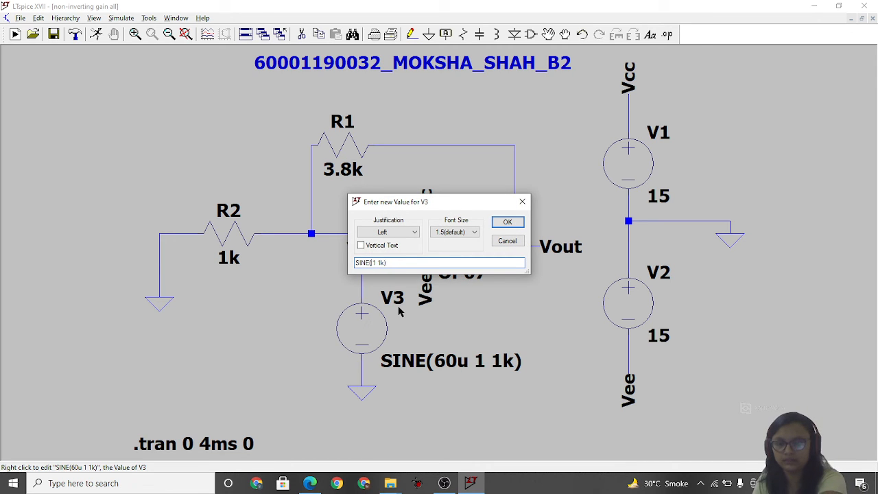
type("0")
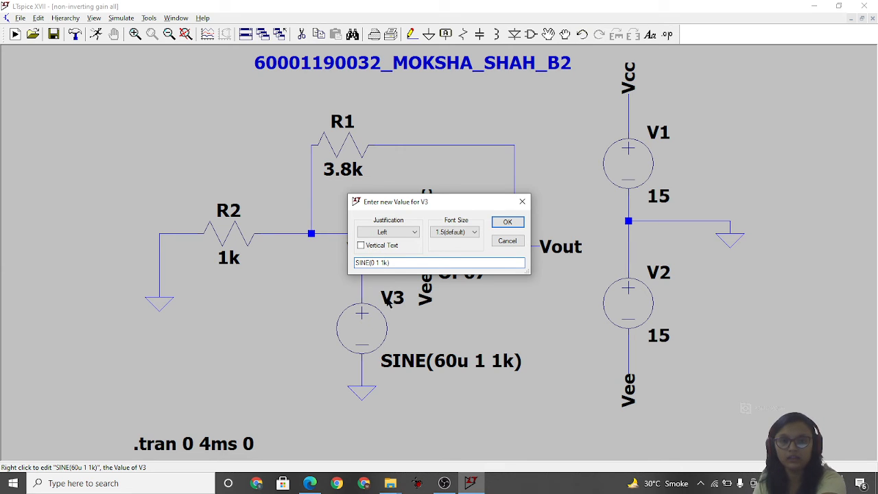
type("5")
key("Return")
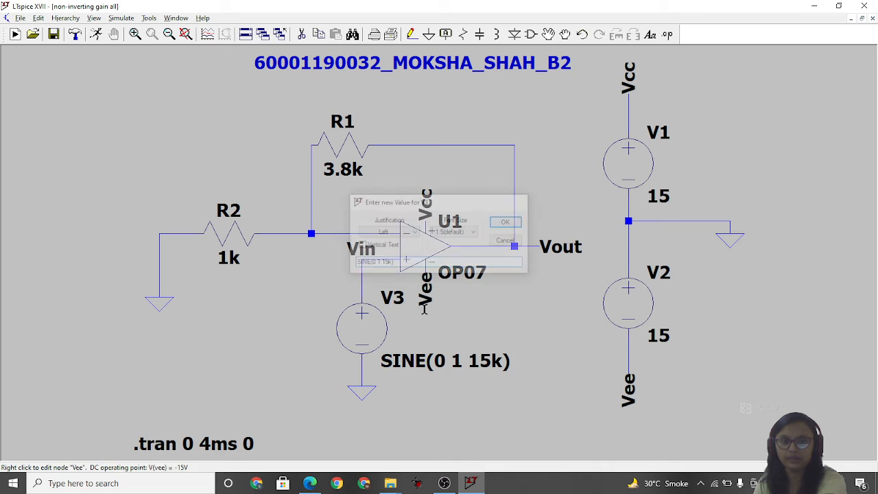
Run the transient simulation of the non-inverting amplifier and plot Vin and Vout at 15 kHz.
left_click(93, 39)
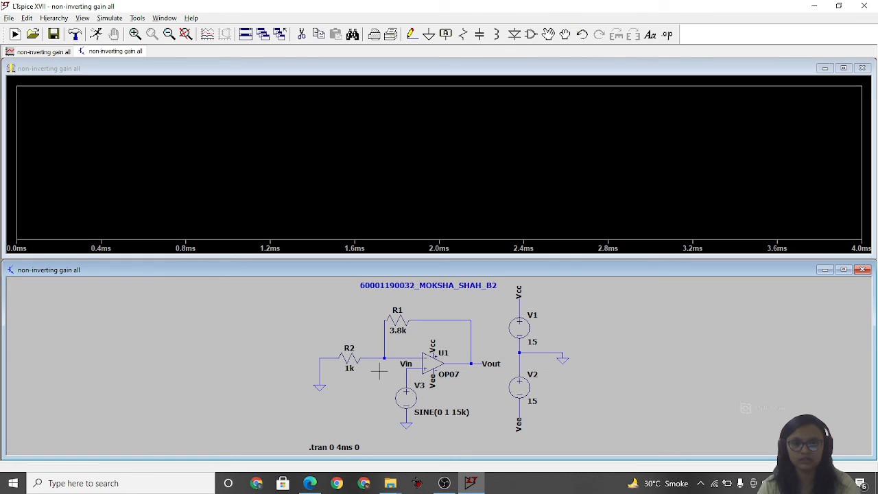
left_click(412, 364)
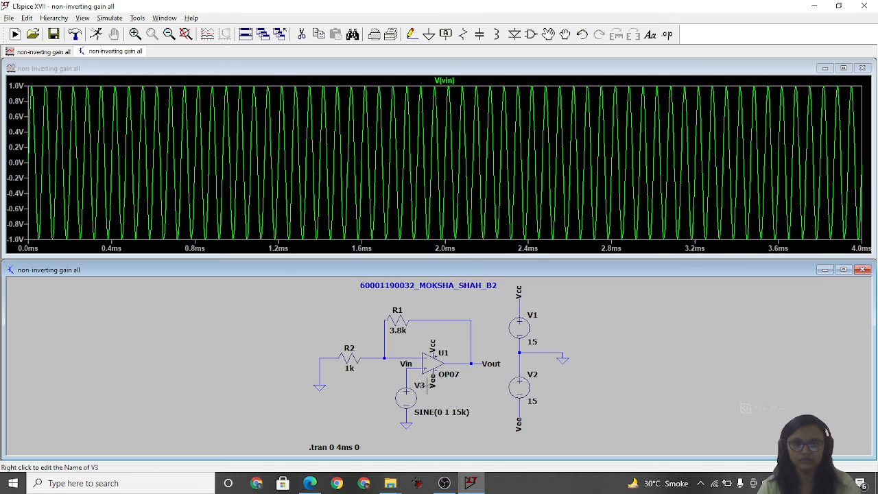
left_click(482, 359)
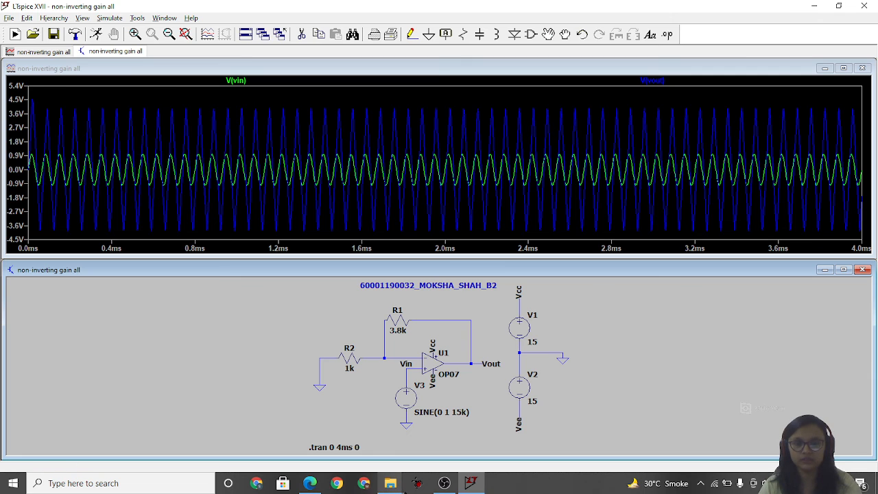
Switch to the lab report in Edge and review the gain 4.8 frequency response of the LM741 inverting and non-inverting amplifiers.
left_click(310, 482)
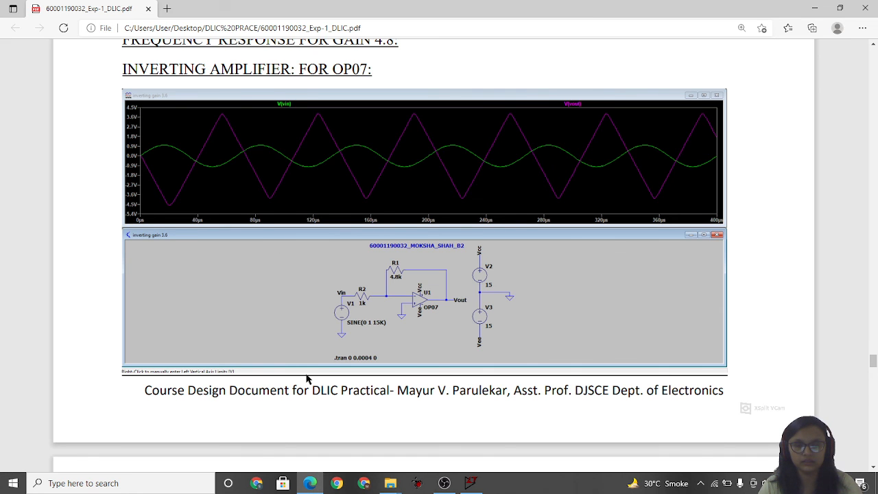
scroll(322, 405, "down", 5)
scroll(332, 429, "down", 5)
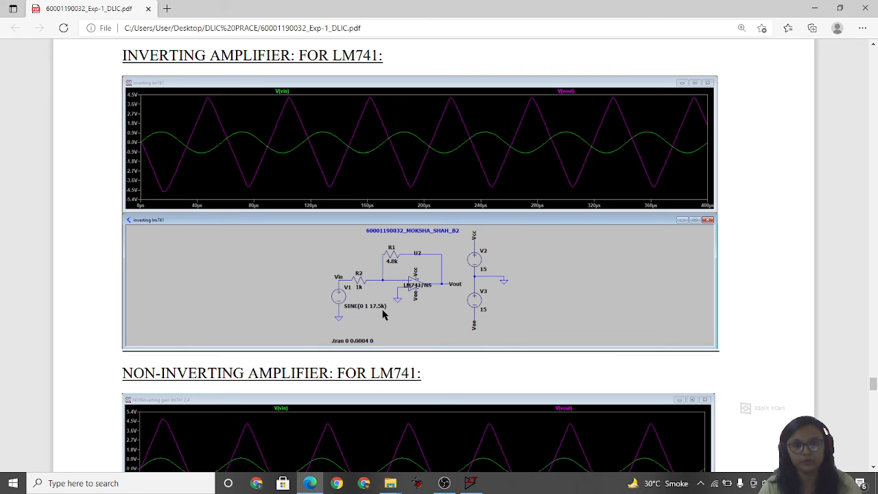
scroll(491, 328, "down", 4)
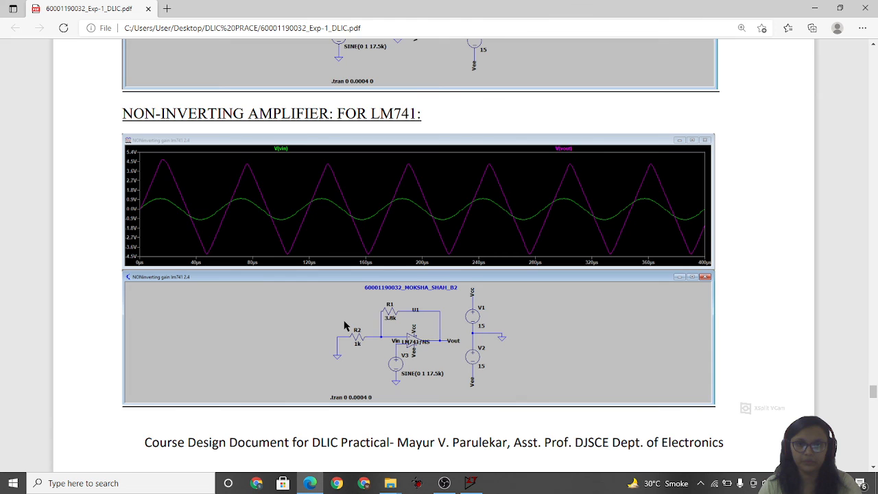
scroll(345, 326, "down", 1)
Review the report's TL081 inverting and non-inverting frequency response waveforms and the conclusion on clipping input voltages per gain.
scroll(460, 225, "down", 4)
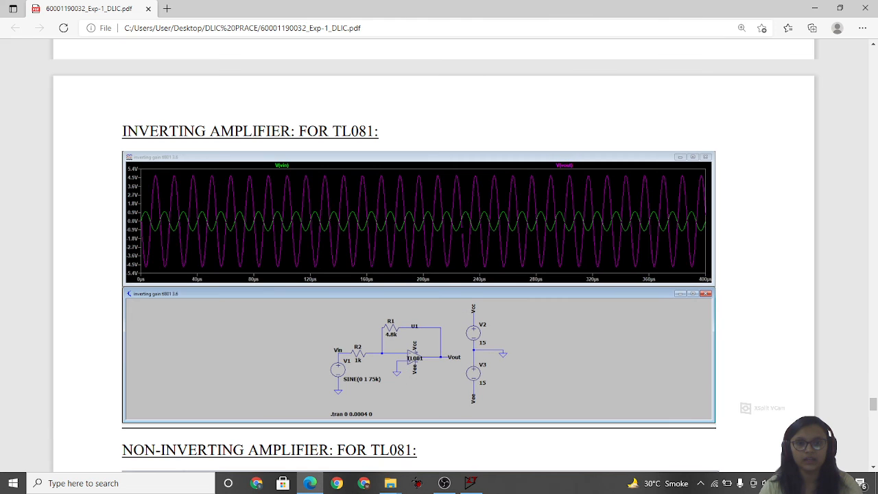
scroll(461, 230, "down", 1)
scroll(461, 230, "down", 1)
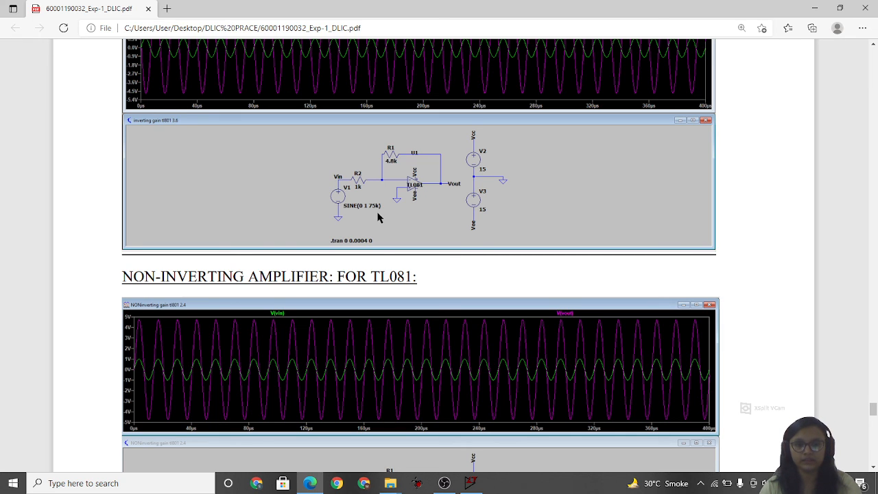
scroll(411, 283, "down", 5)
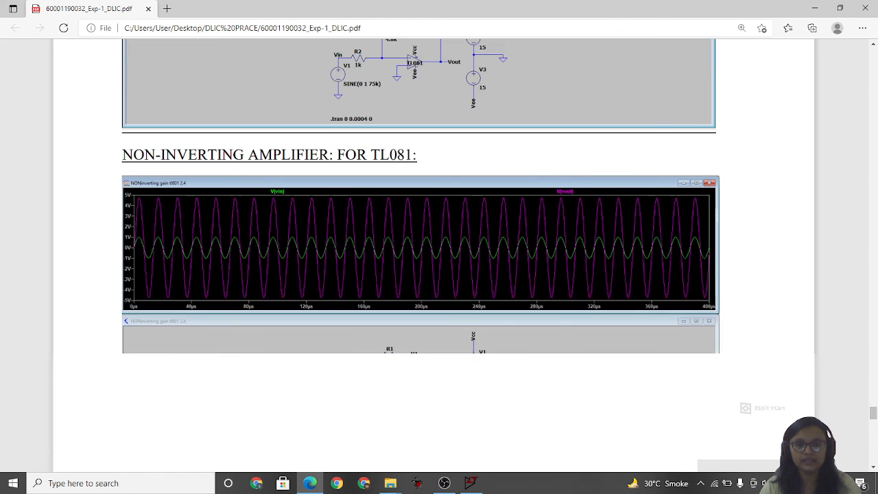
scroll(411, 283, "down", 5)
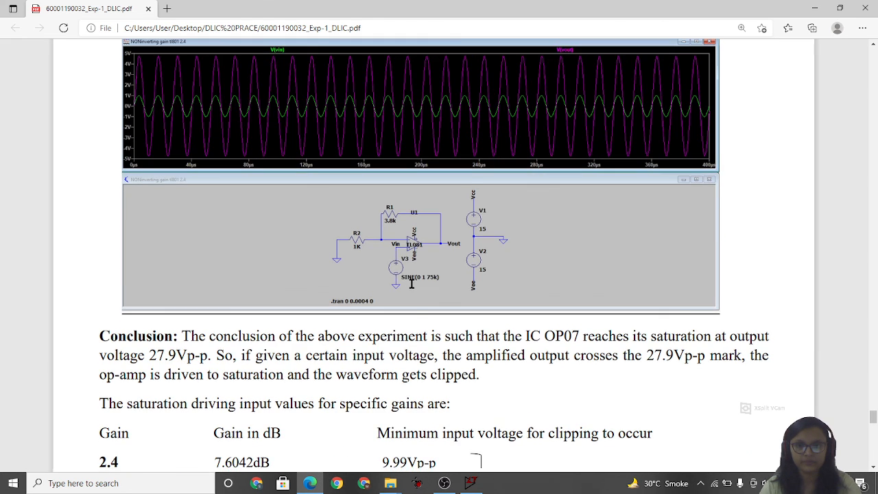
scroll(412, 283, "down", 3)
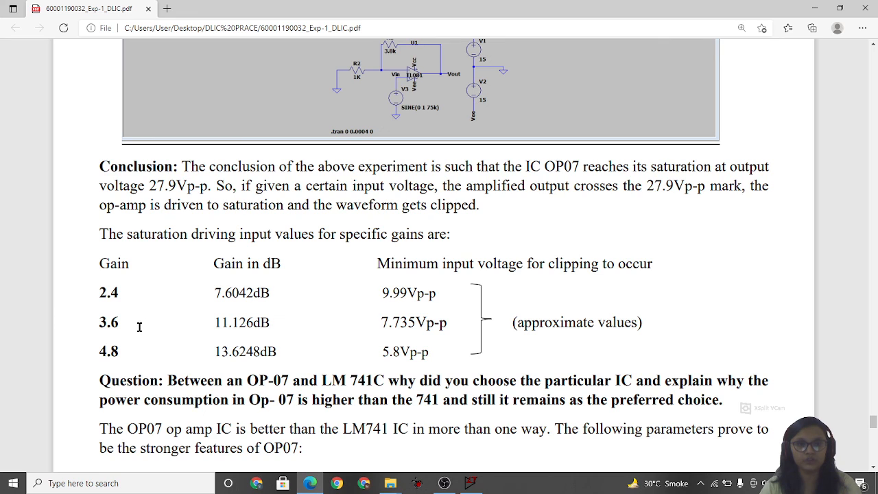